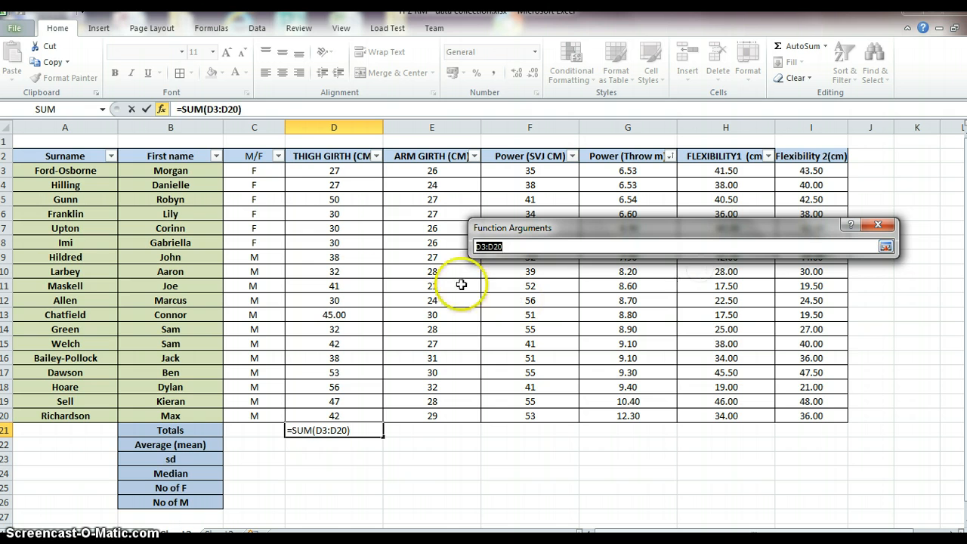
Total the thigh girth column in D21 with the SUM function over the range D3:D20.
left_click(336, 171)
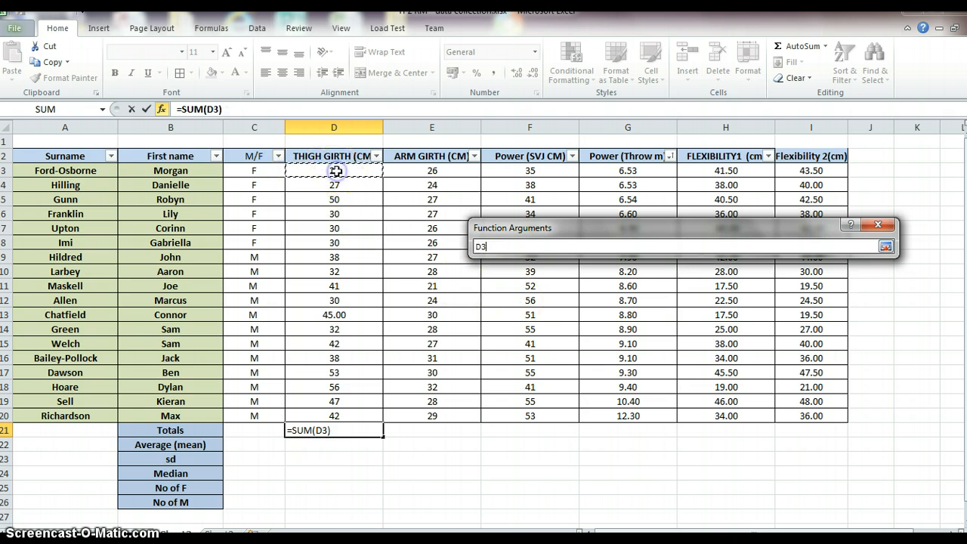
left_click_drag(348, 166, 341, 416)
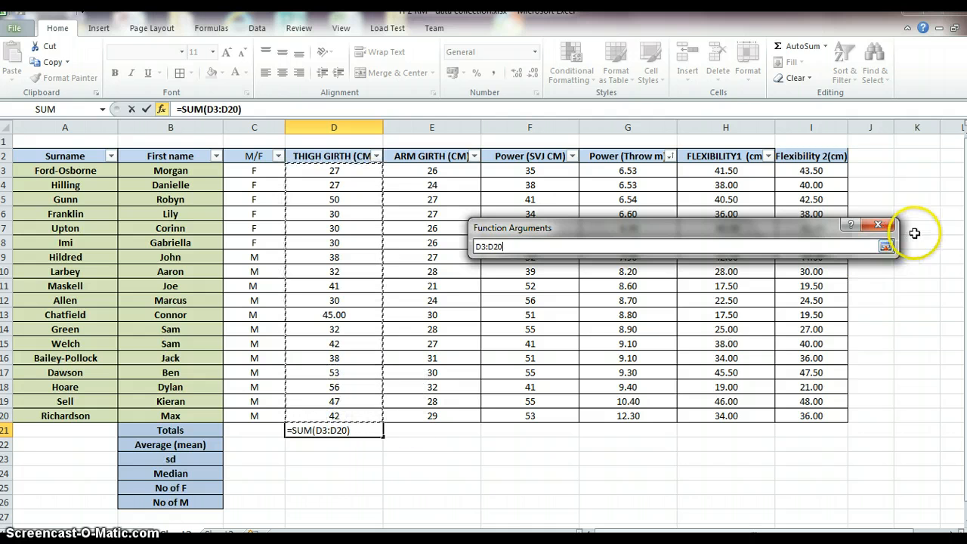
left_click(886, 247)
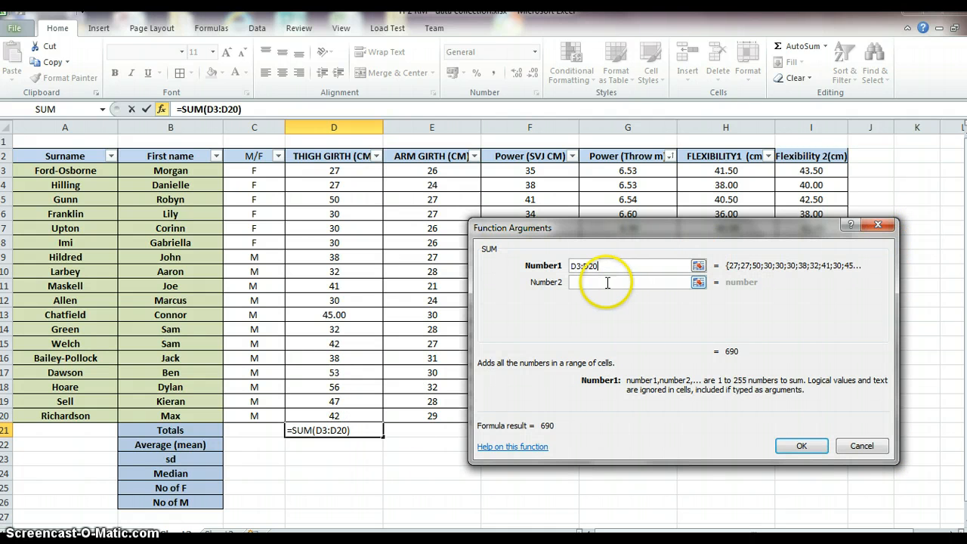
left_click(804, 449)
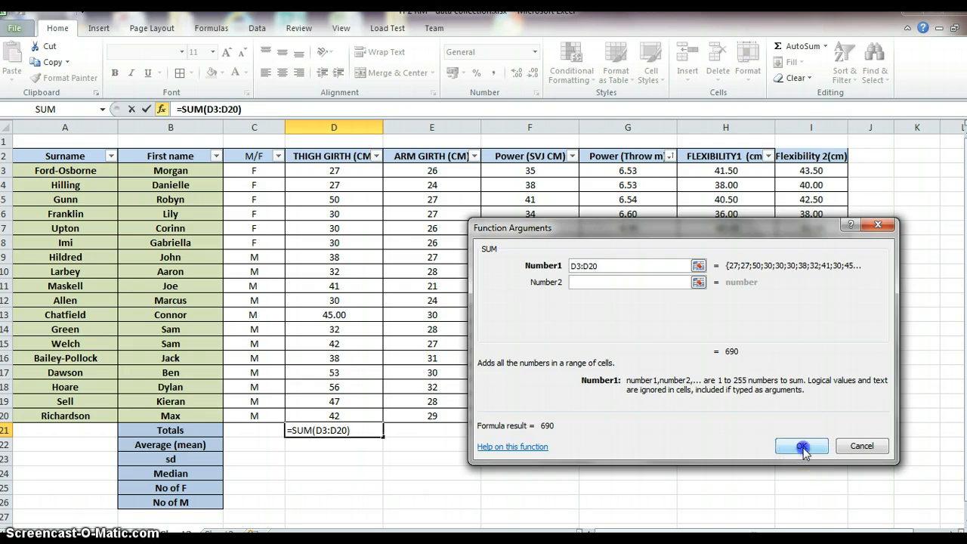
Fill the thigh girth total formula across the Totals row from D21 to I21.
left_click(372, 433)
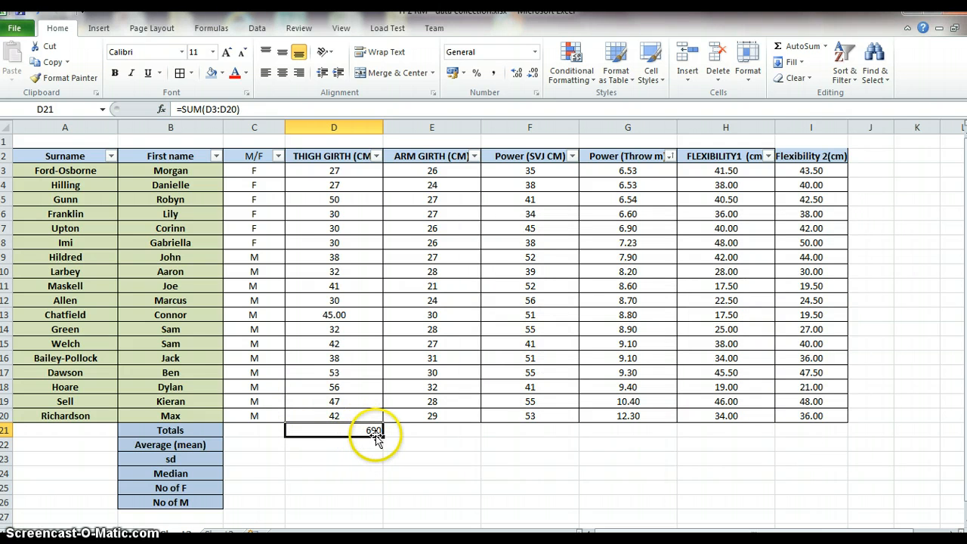
left_click(397, 431)
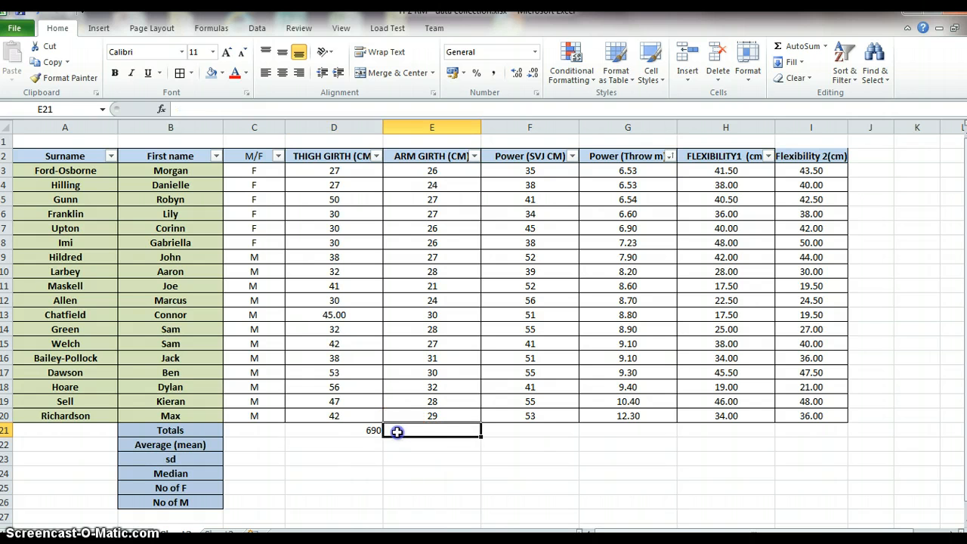
left_click(345, 431)
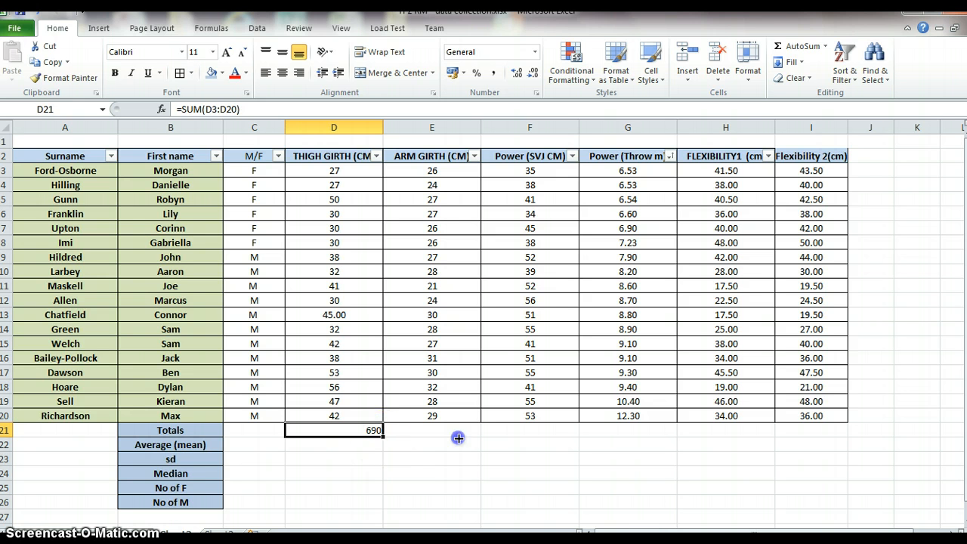
left_click_drag(458, 437, 832, 435)
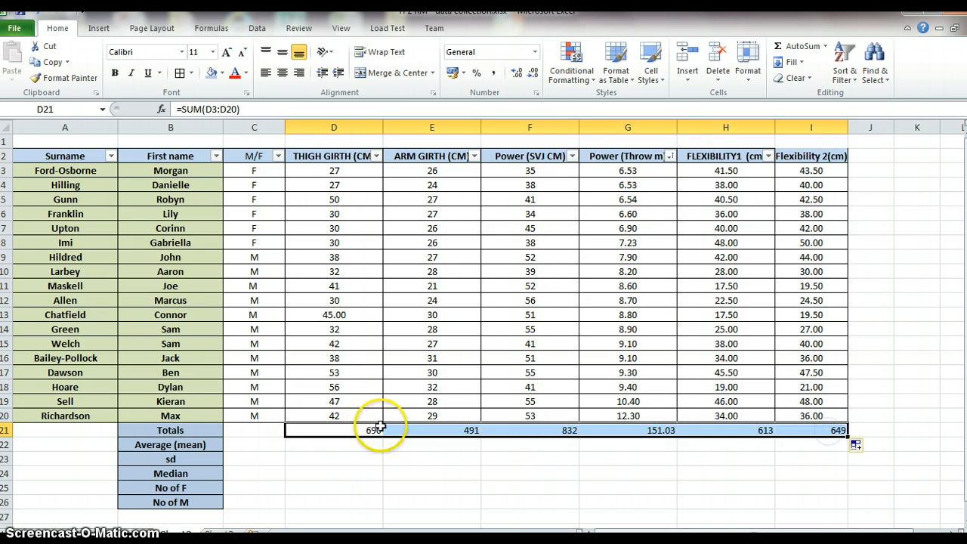
Check the SUM formulas in the Totals row from D21 through I21.
left_click(442, 433)
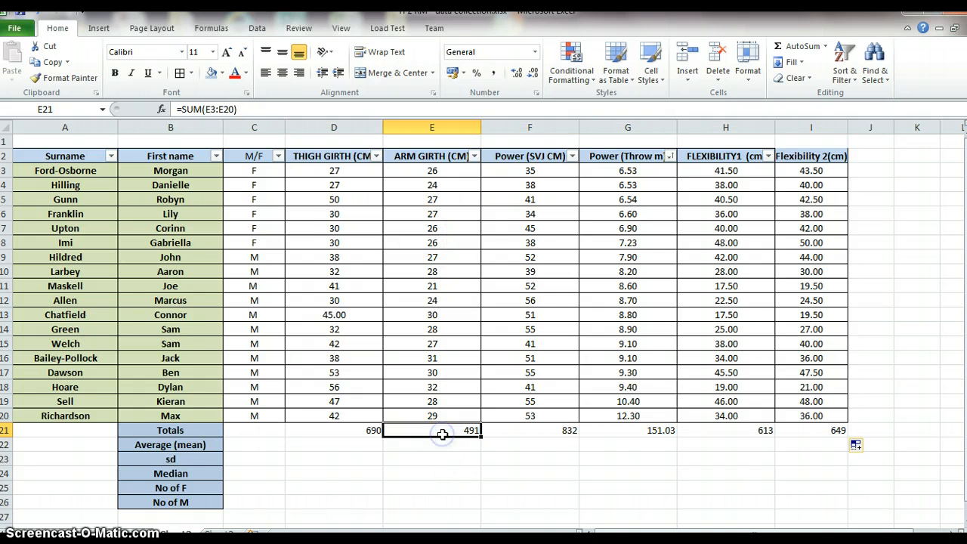
left_click(357, 431)
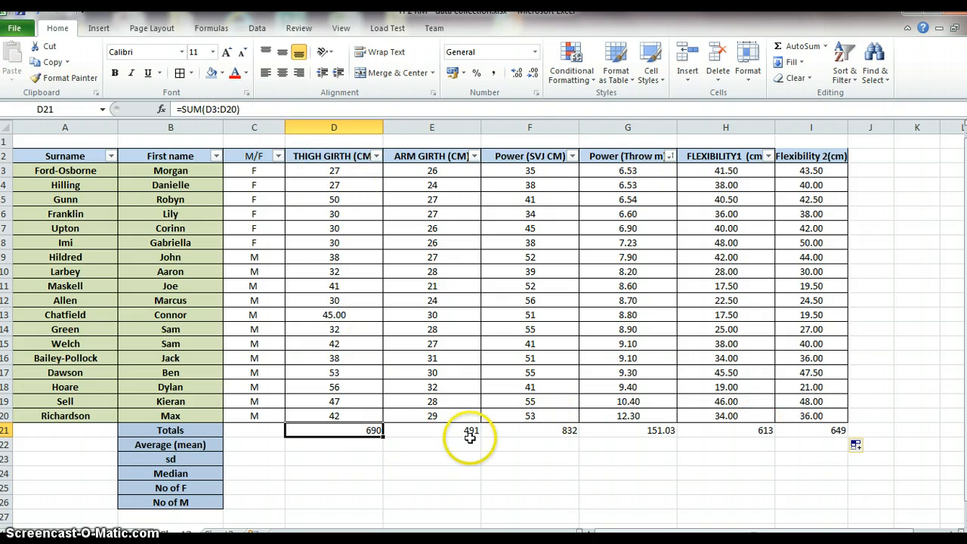
left_click(438, 430)
left_click(495, 431)
left_click(597, 432)
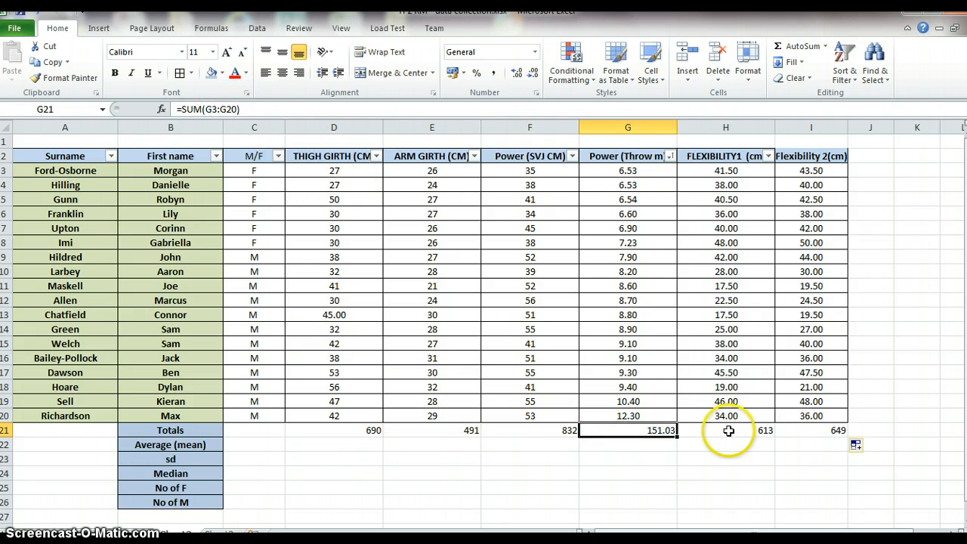
left_click(728, 432)
left_click(793, 432)
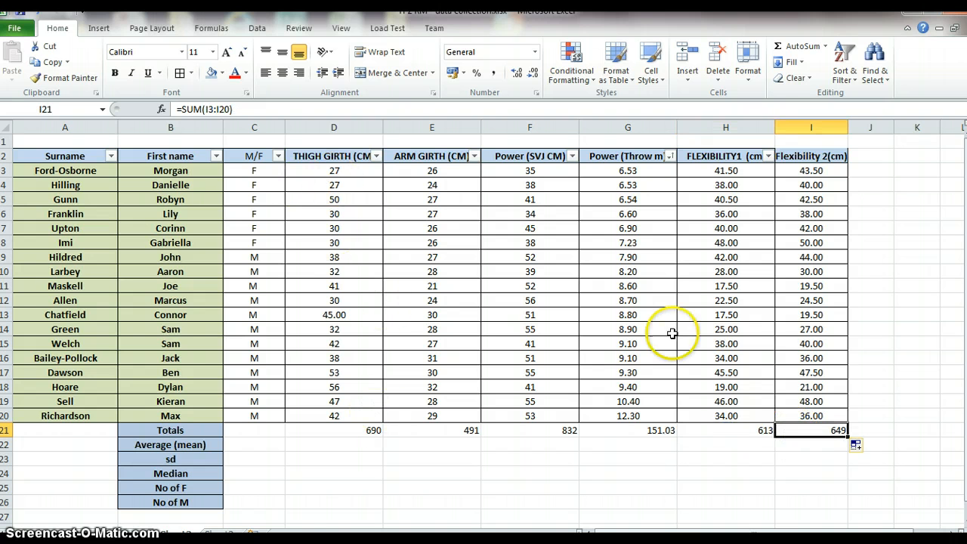
Calculate the thigh girth mean in D22 with AVERAGE over D3:D20 and fill the formula across to I22.
left_click(349, 442)
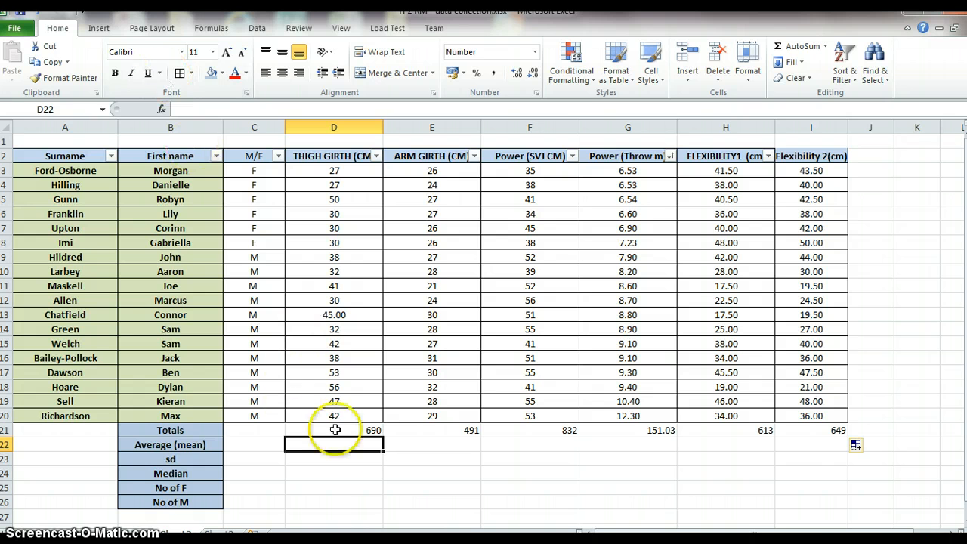
left_click(163, 109)
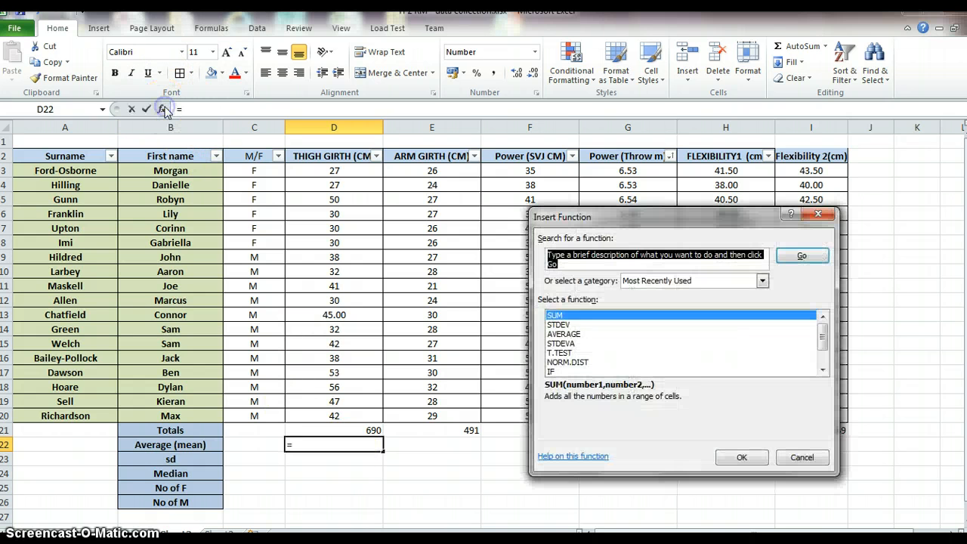
left_click(567, 337)
left_click(744, 457)
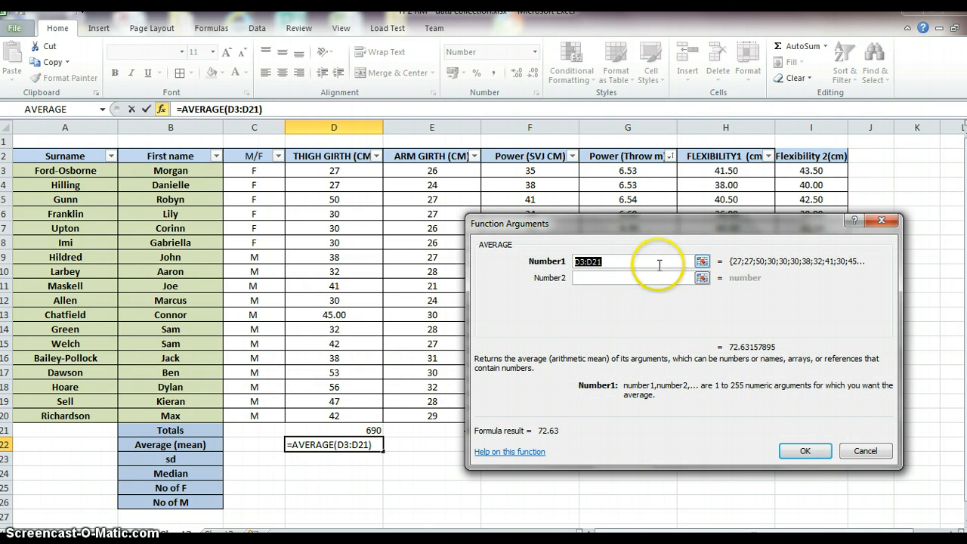
left_click(701, 260)
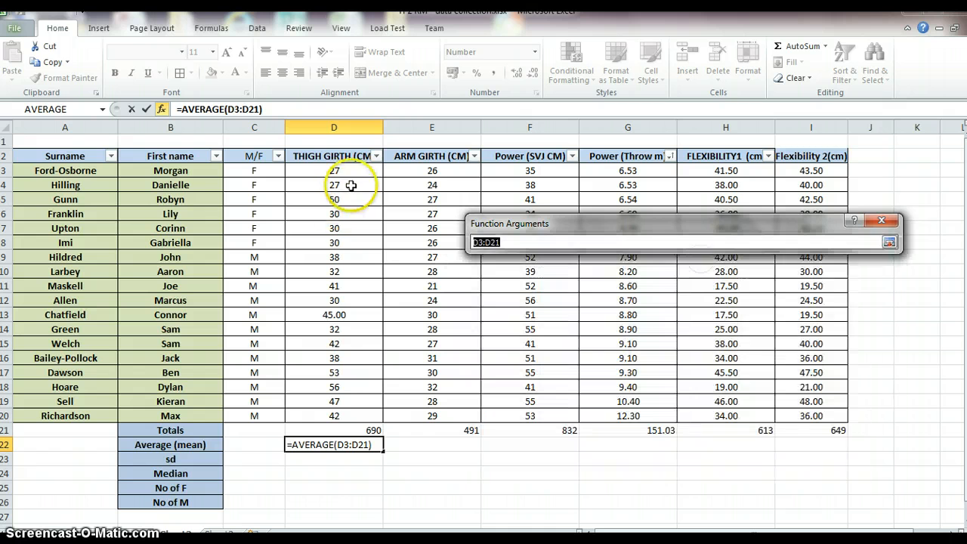
left_click_drag(346, 173, 337, 415)
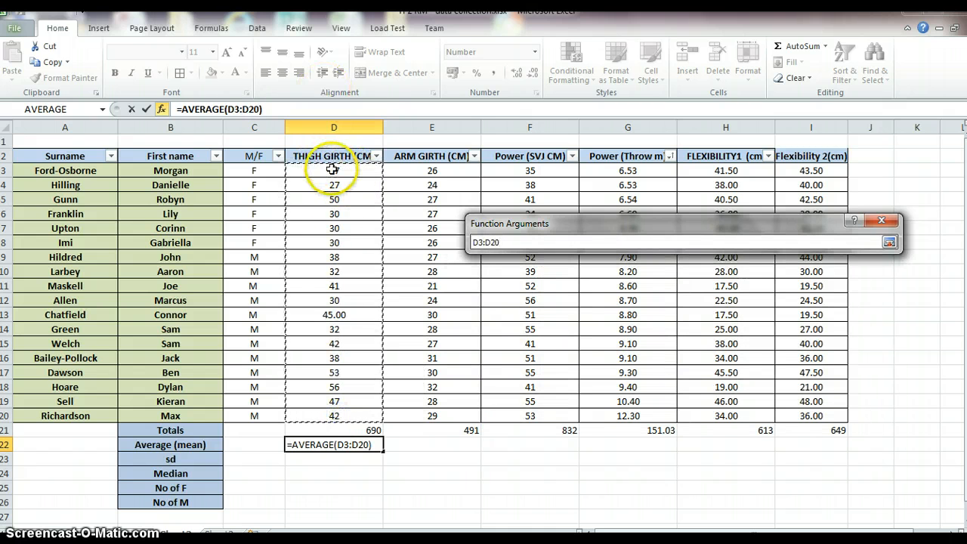
left_click(889, 242)
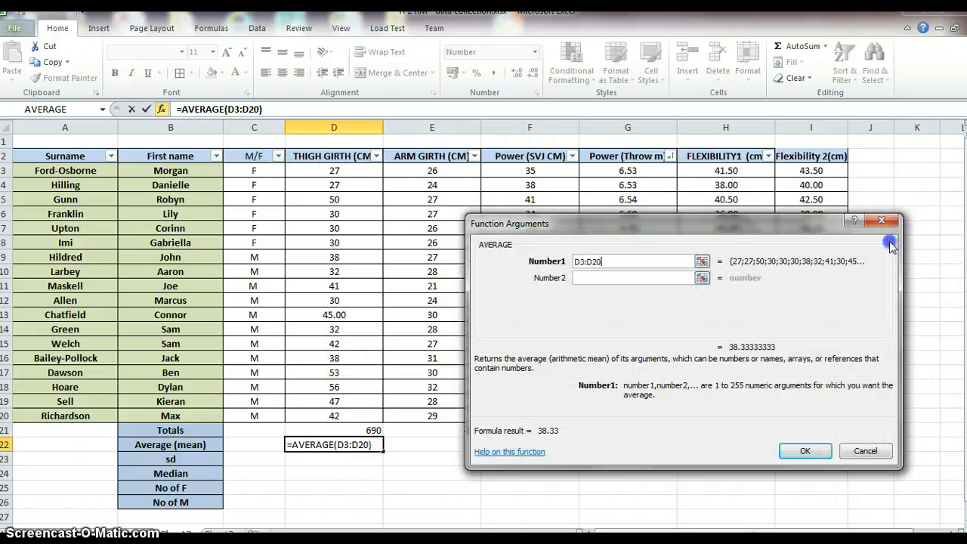
left_click(803, 451)
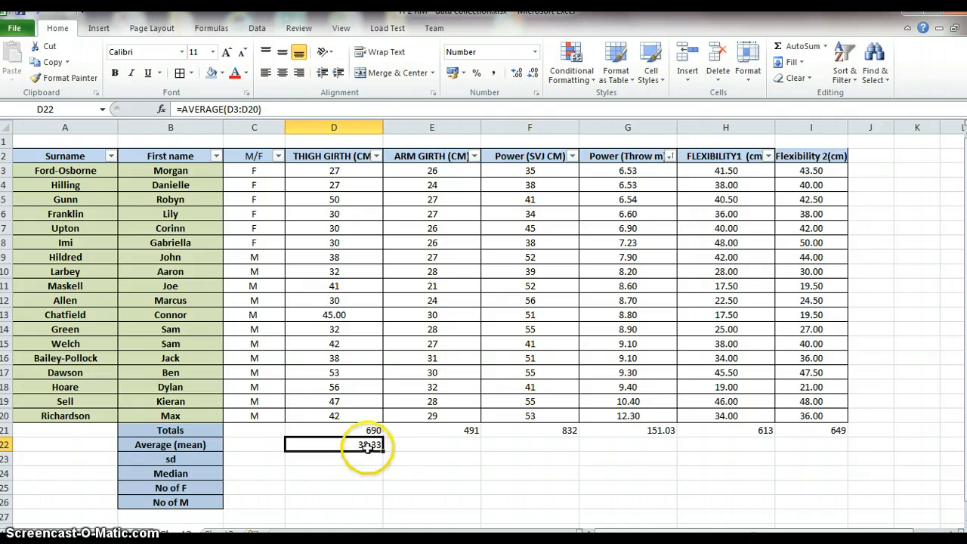
left_click_drag(382, 452, 471, 447)
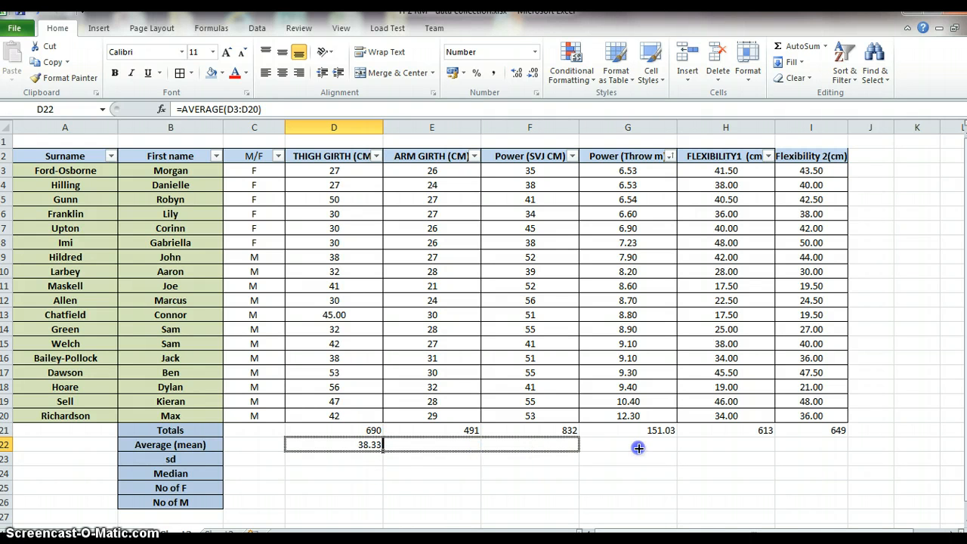
left_click_drag(639, 448, 826, 449)
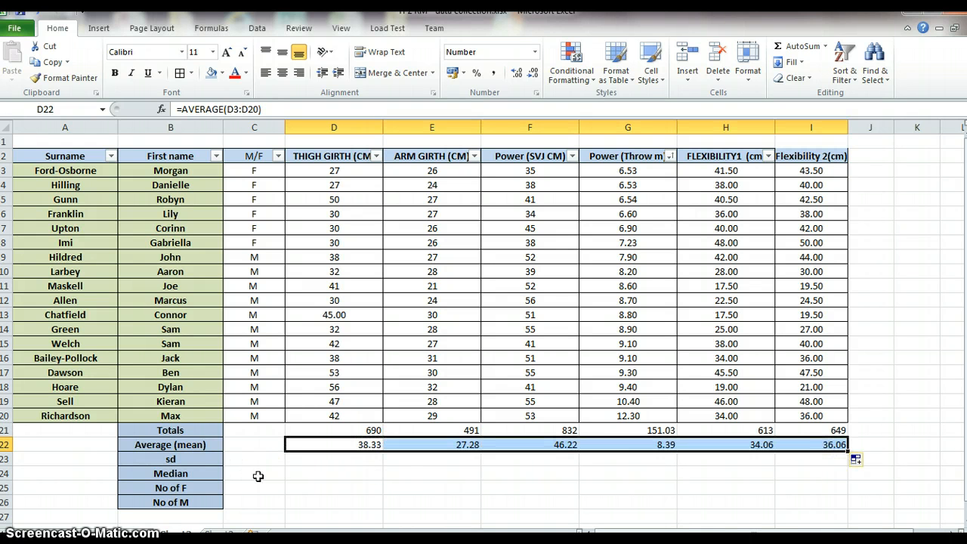
Calculate the thigh girth standard deviation in D23 with the STDEV function over D3:D20.
left_click(321, 458)
left_click(328, 474)
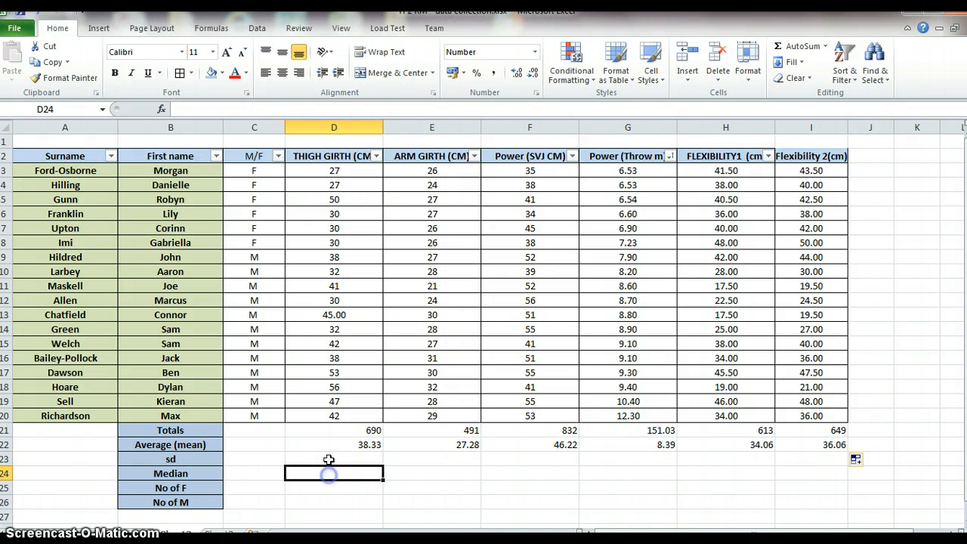
left_click(161, 110)
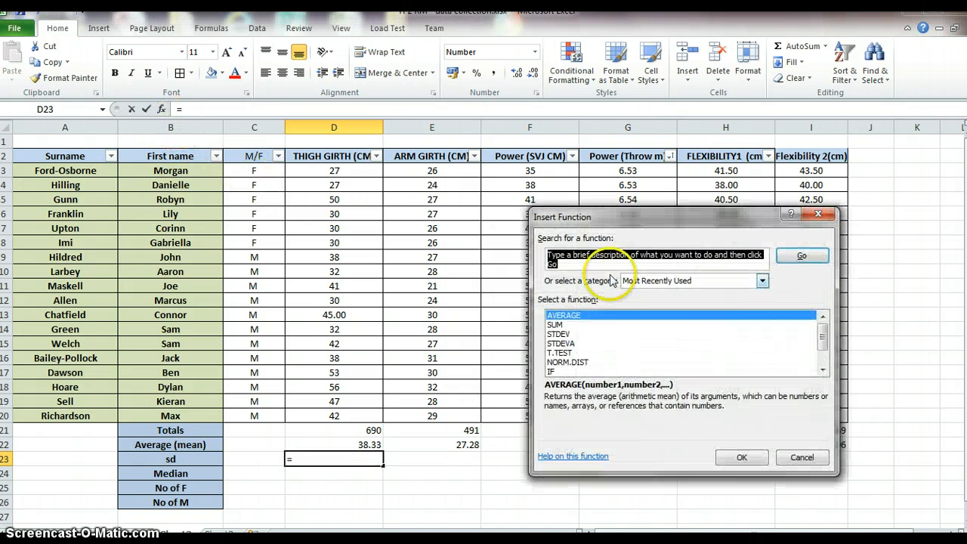
left_click(561, 334)
left_click(742, 457)
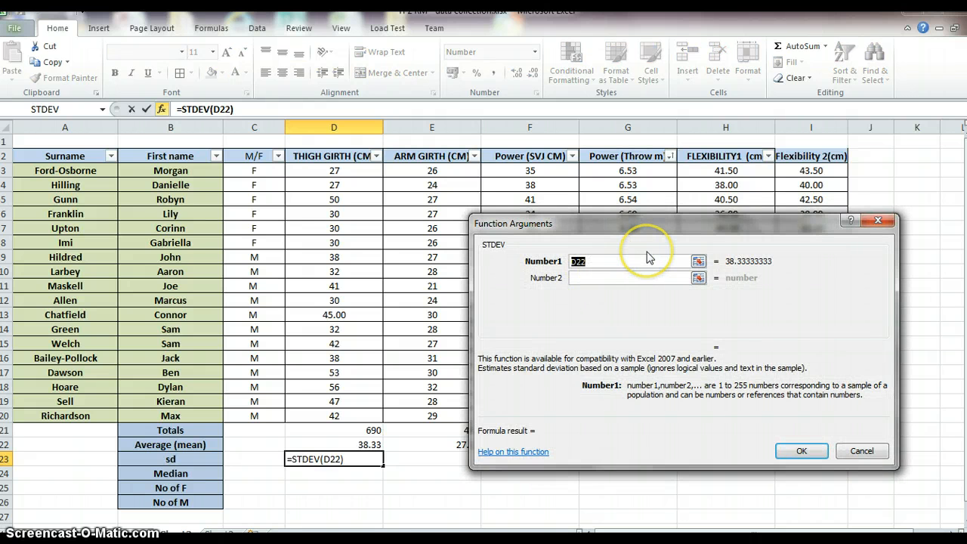
left_click(698, 262)
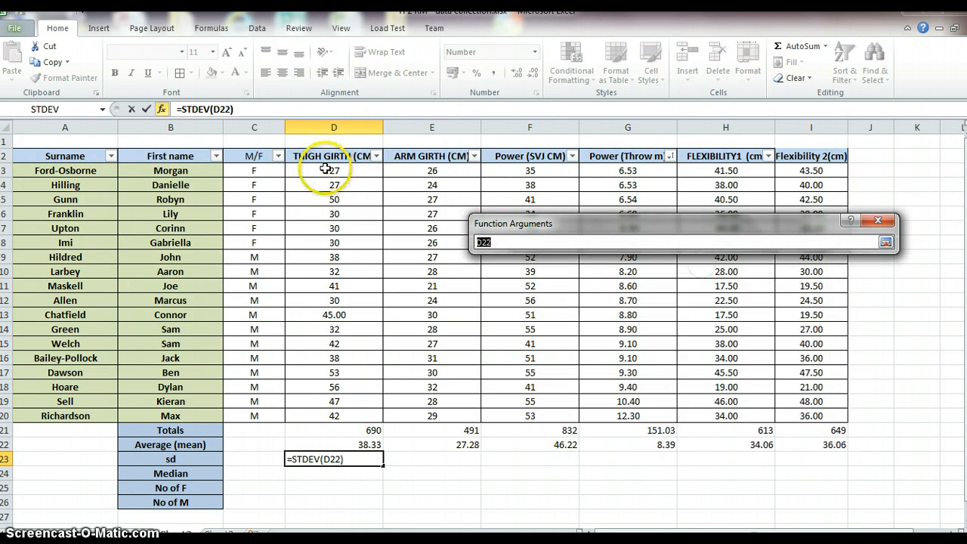
left_click_drag(325, 168, 345, 417)
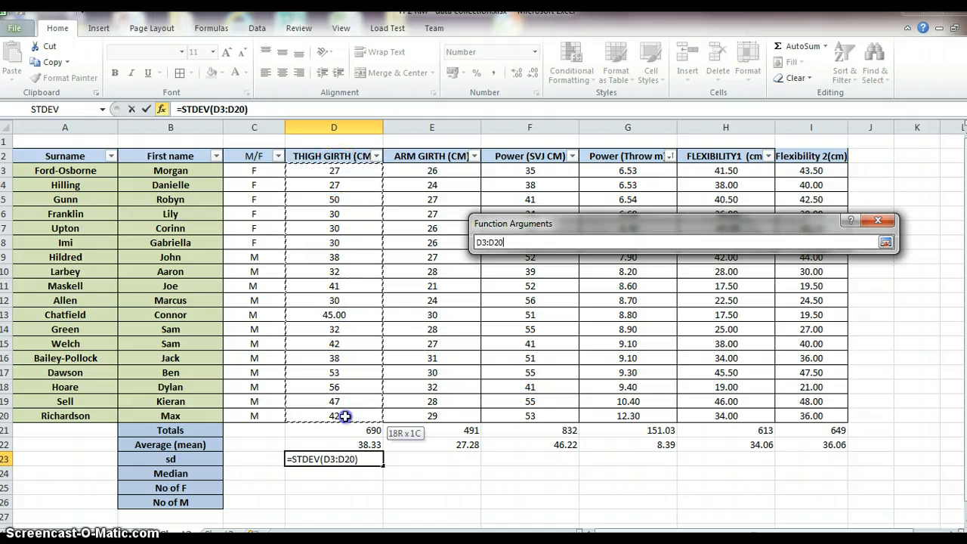
left_click(885, 242)
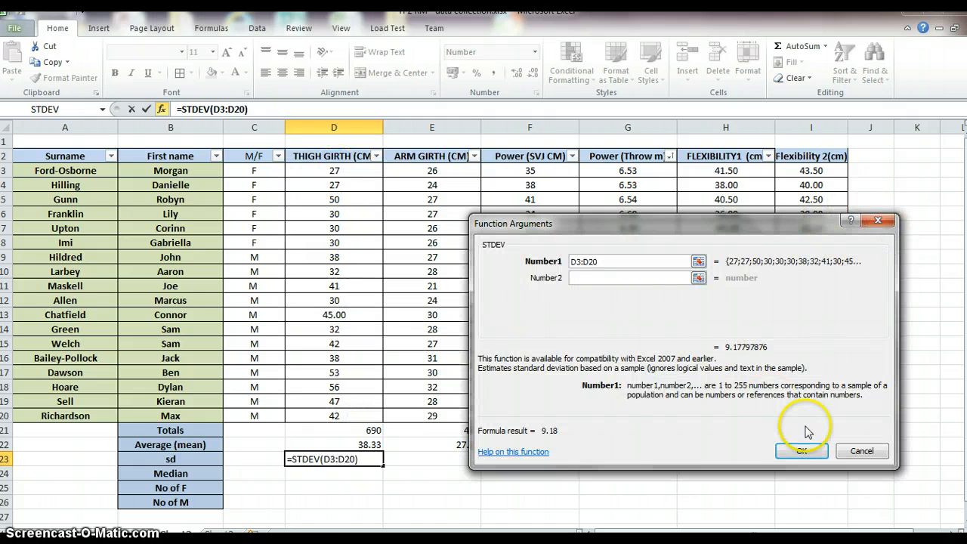
left_click(802, 449)
key("Return")
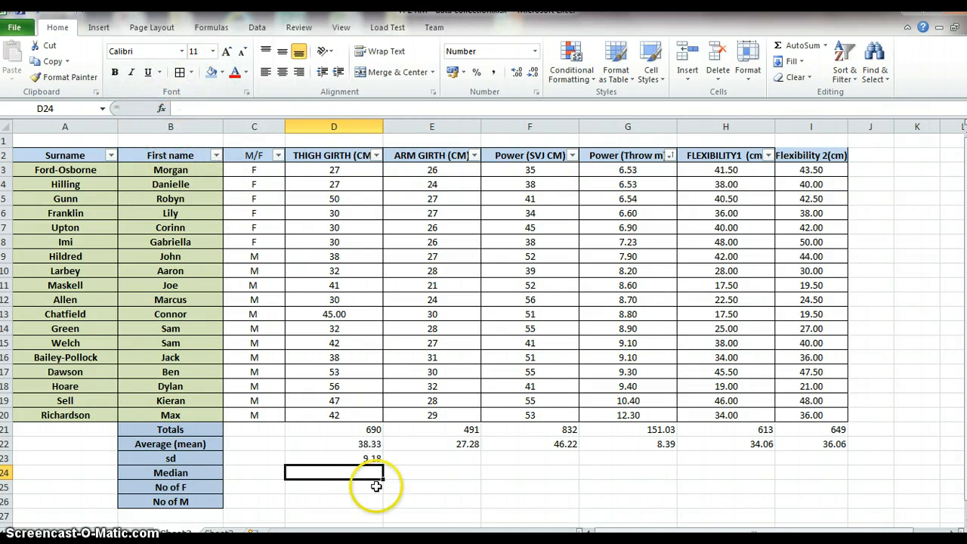
Search the function library for median and insert the MEDIAN function into the thigh girth Median cell D24.
left_click(161, 108)
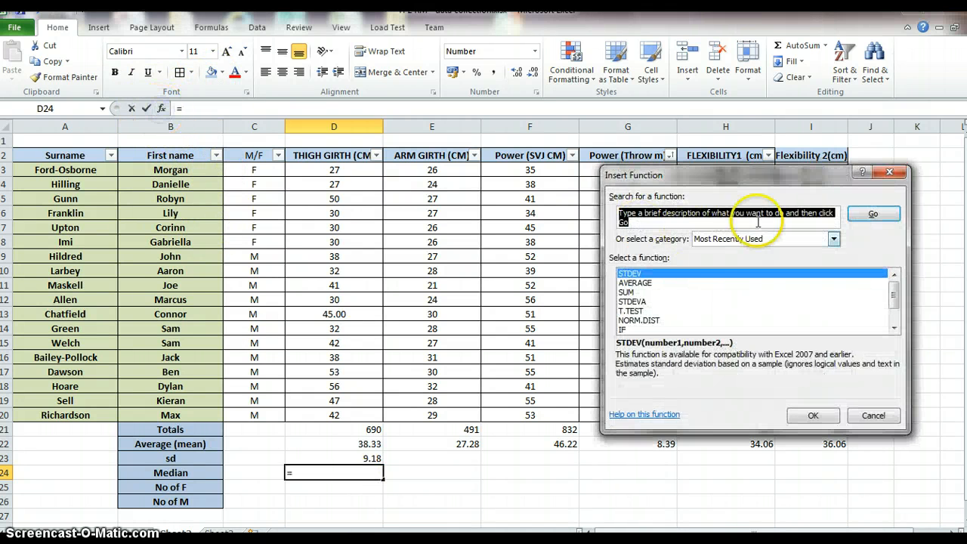
scroll(898, 325, "down", 1)
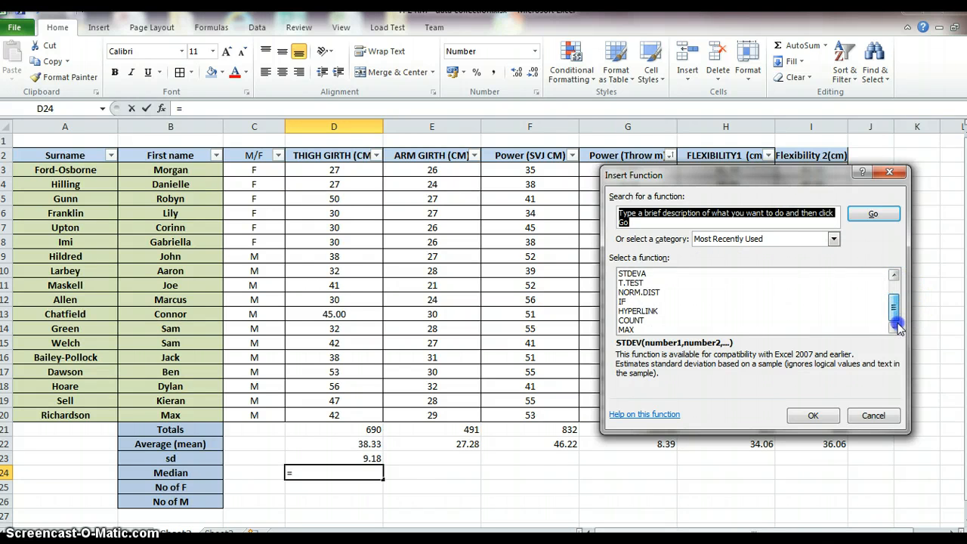
mouse_move(898, 325)
left_mouse_down()
mouse_move(896, 296)
mouse_move(894, 324)
left_mouse_up()
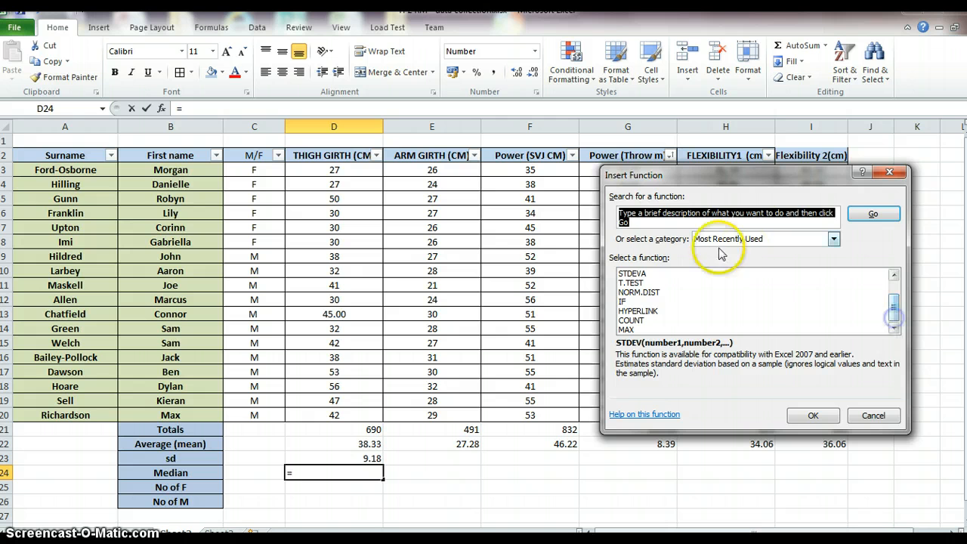
left_click(752, 243)
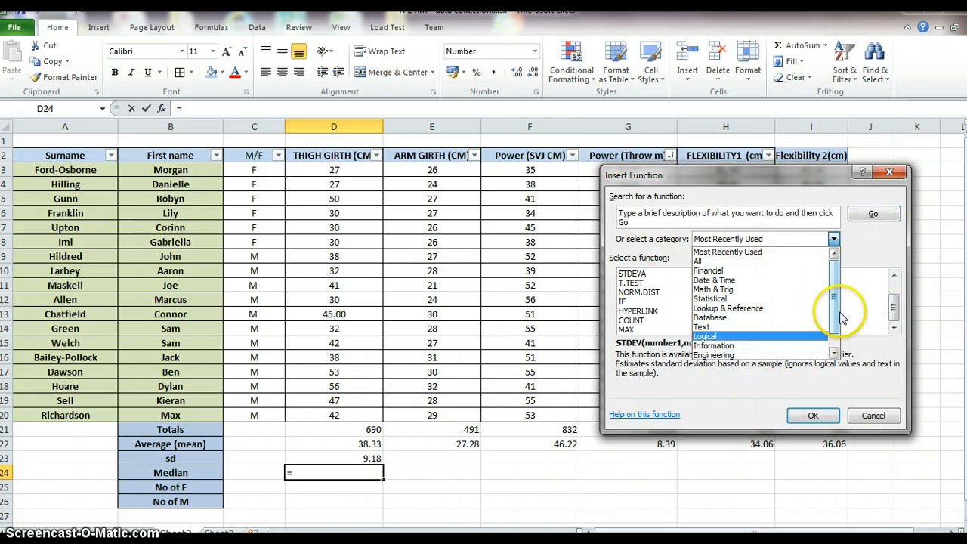
left_click_drag(832, 320, 832, 268)
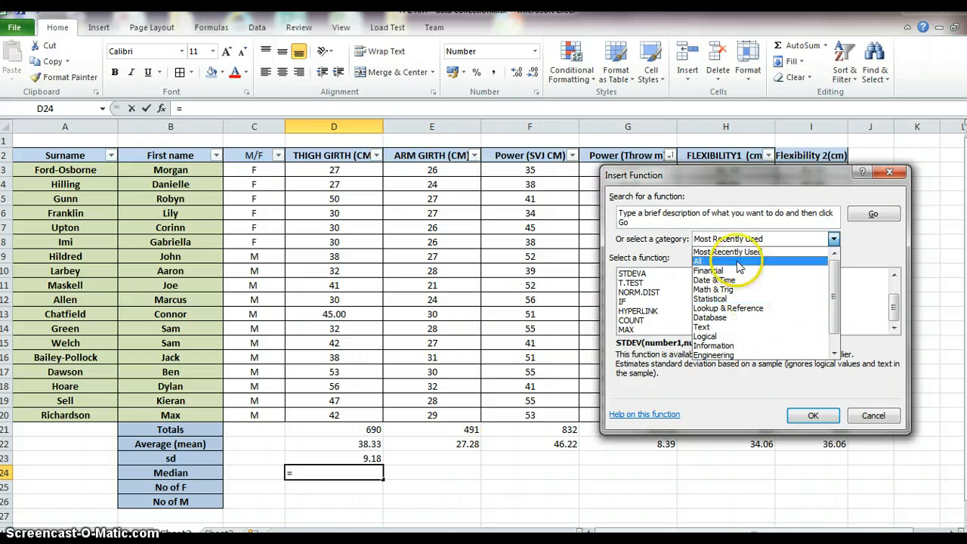
left_click(720, 260)
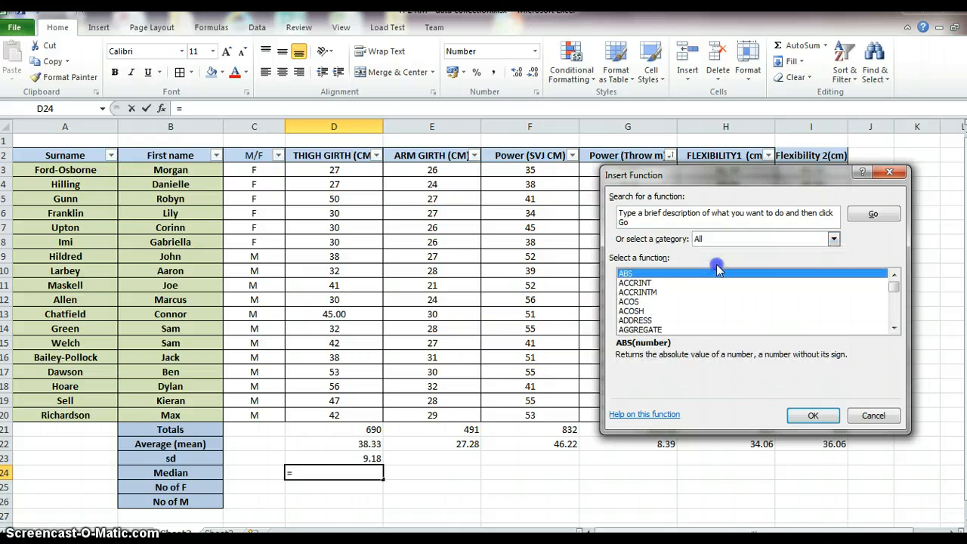
left_click(667, 222)
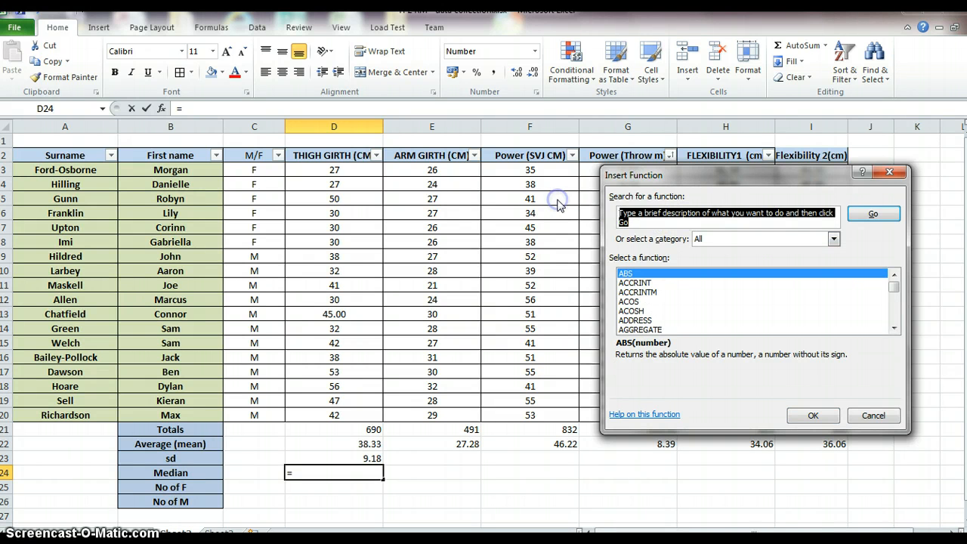
type("median")
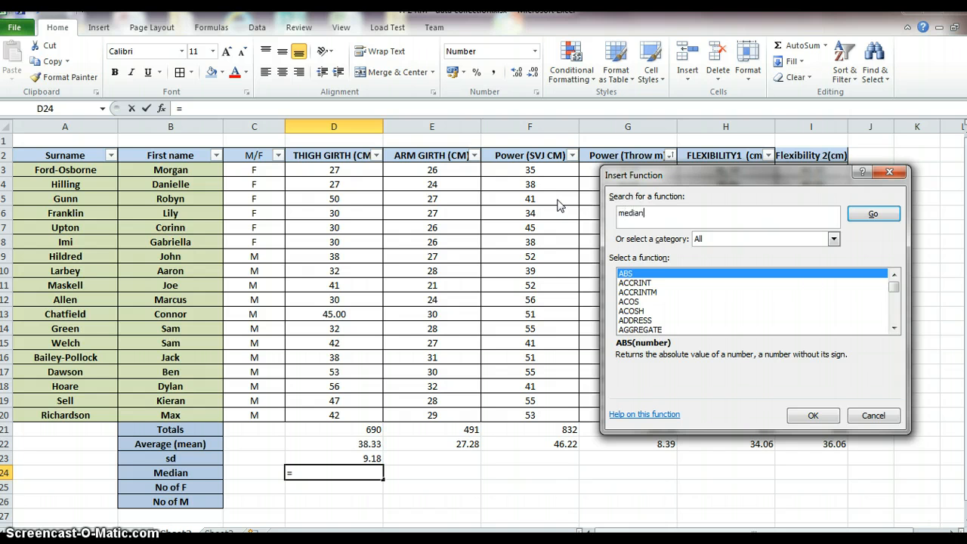
left_click(874, 214)
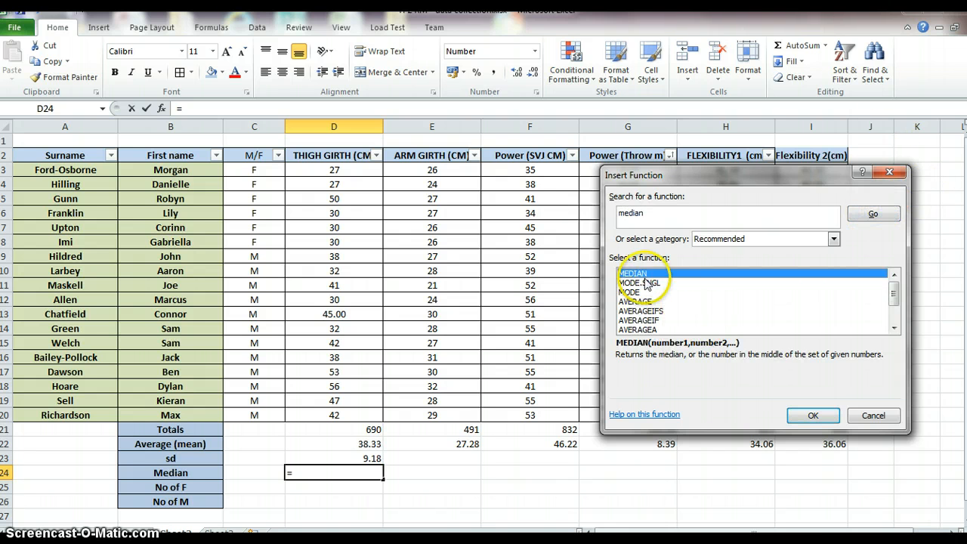
left_click(812, 415)
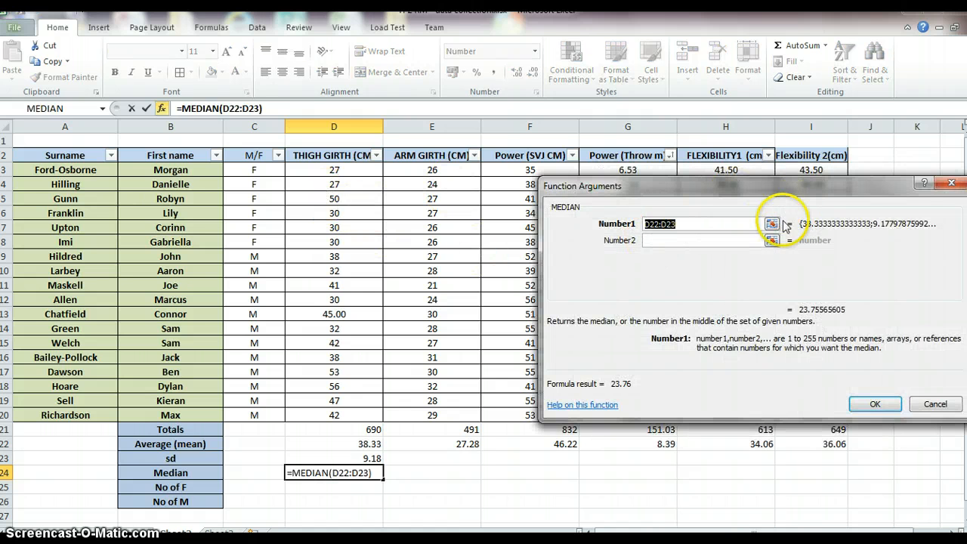
Set the MEDIAN range to the thigh girth values D3:D20 and complete the formula.
left_click(771, 223)
left_click_drag(337, 172, 350, 412)
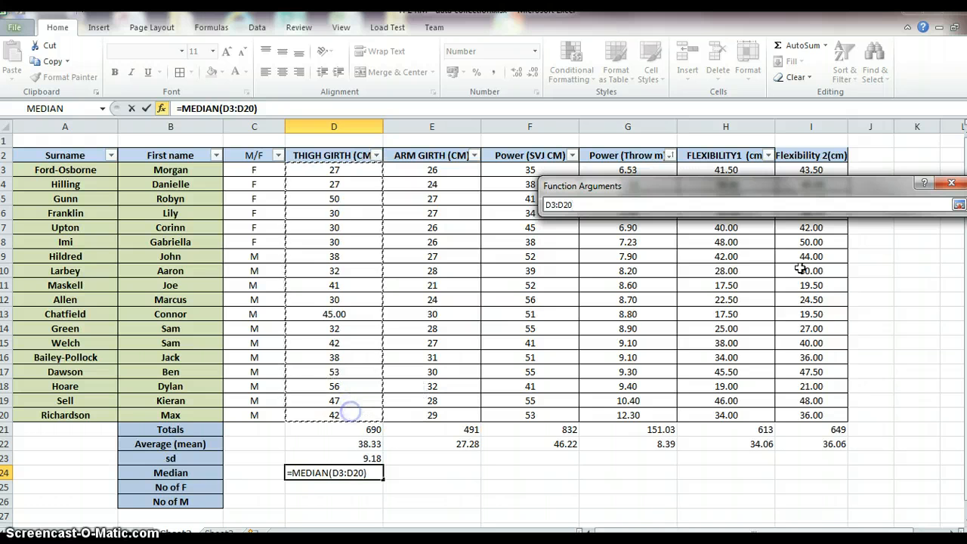
left_click(958, 204)
left_click(874, 405)
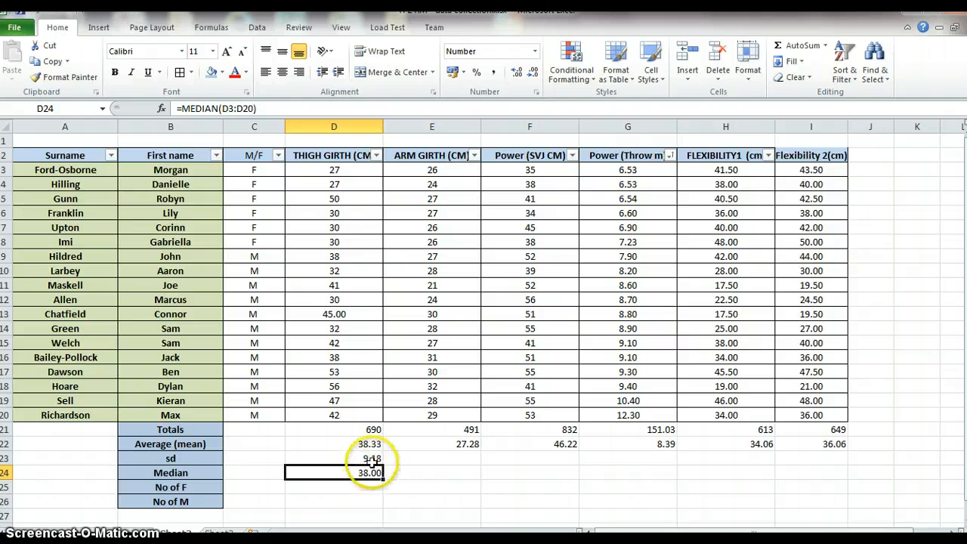
Fill the thigh girth standard deviation and median formulas from D23:D24 across to column I.
left_click_drag(368, 459, 368, 472)
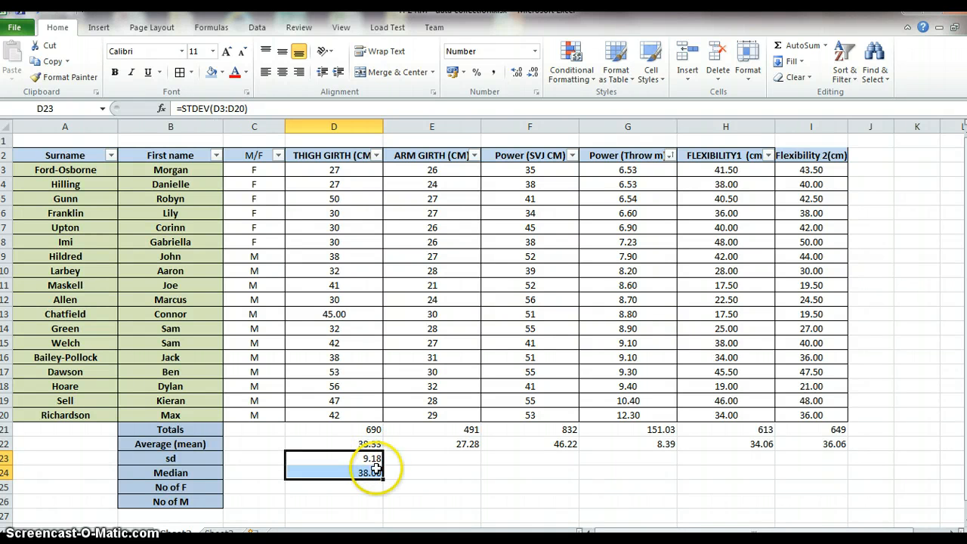
left_click_drag(383, 481, 503, 475)
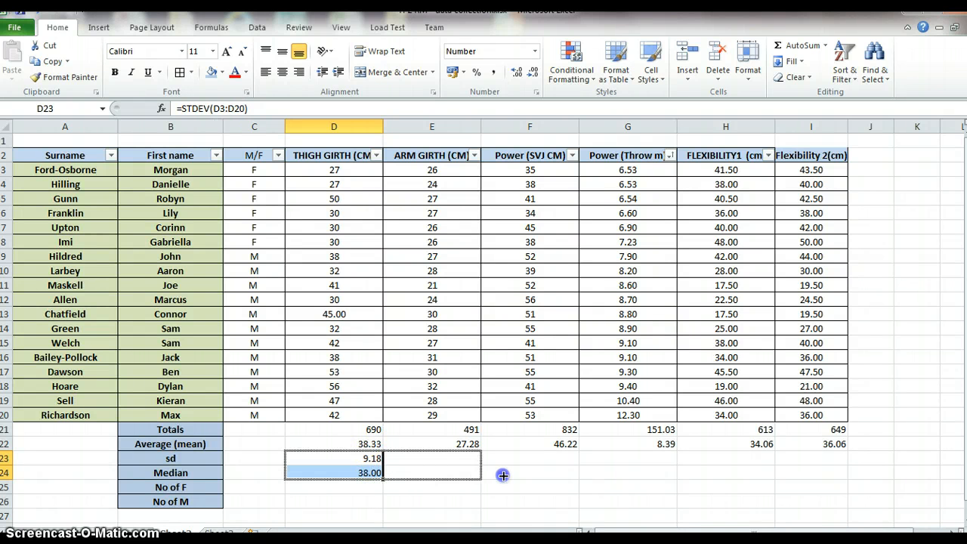
left_click_drag(687, 475, 832, 476)
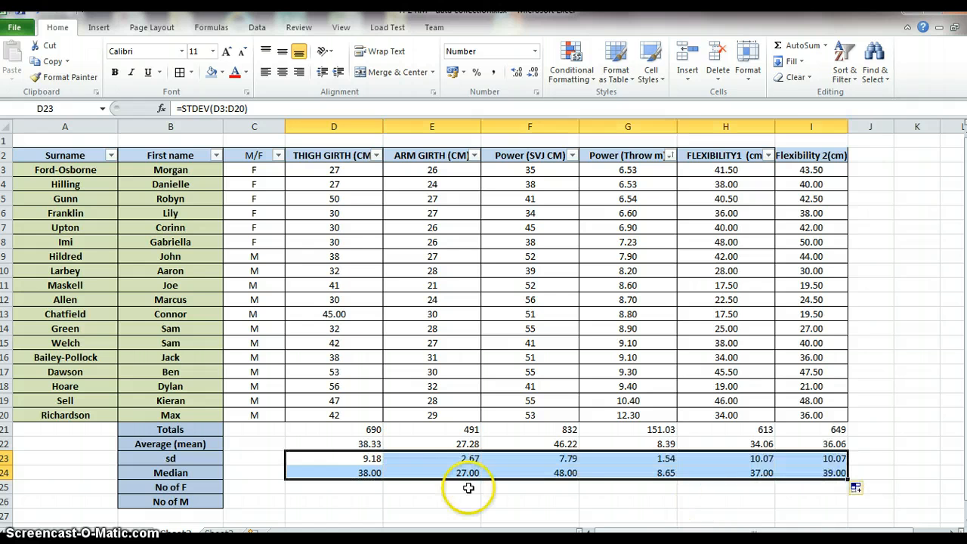
Search the function library for countif and insert the COUNTIF function into the No of F cell D25.
left_click(319, 489)
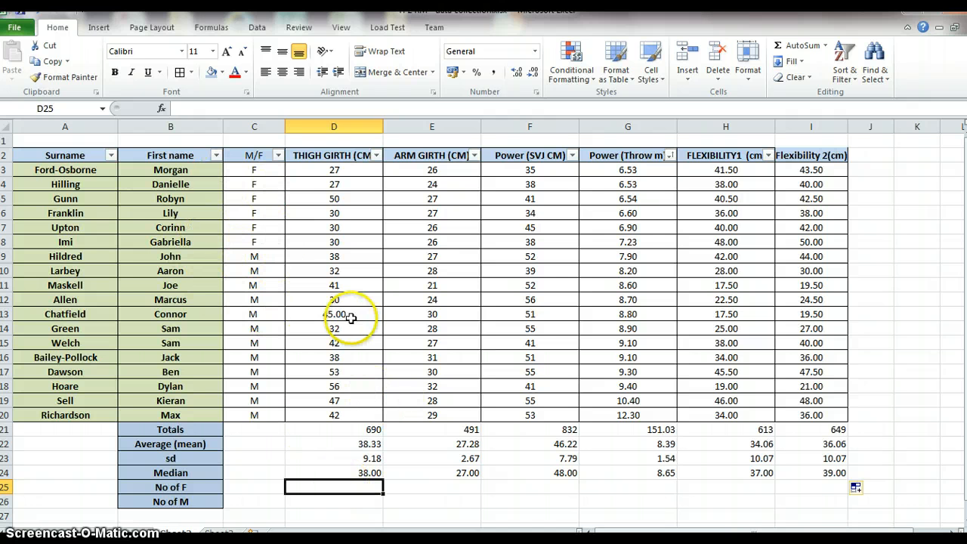
left_click(161, 108)
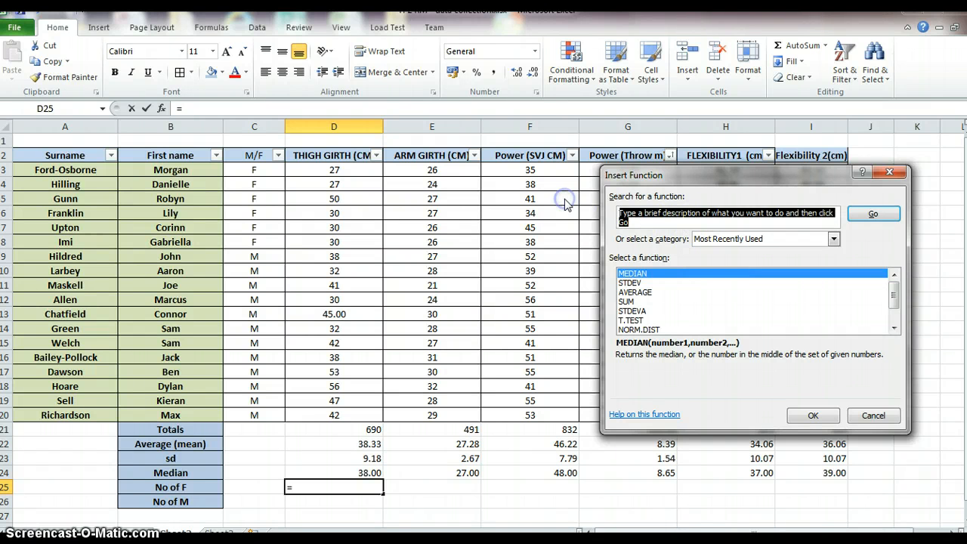
type("countif")
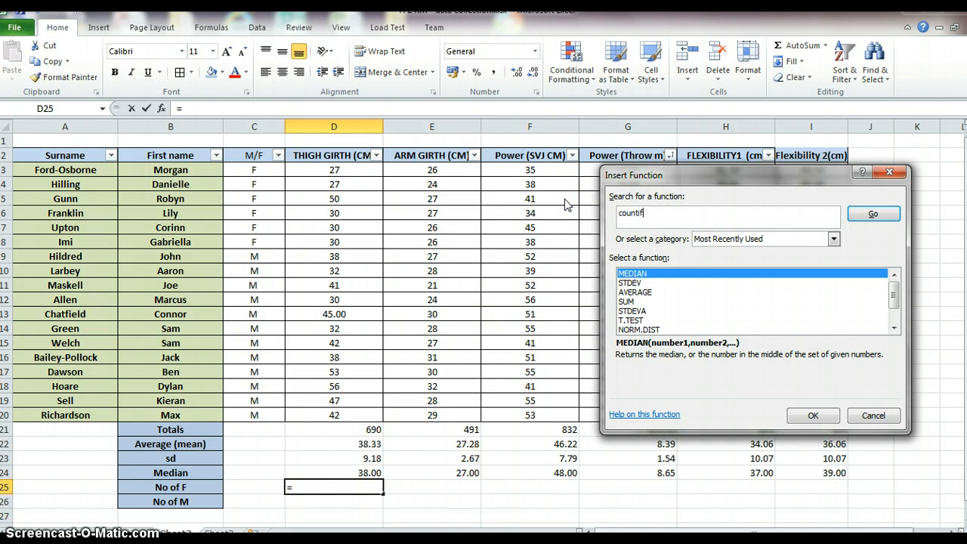
left_click(870, 214)
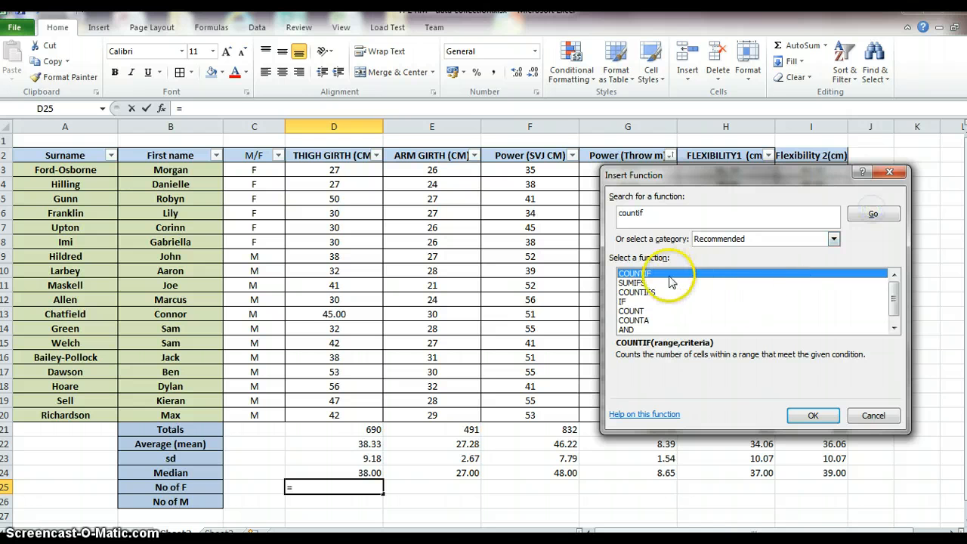
left_click(813, 417)
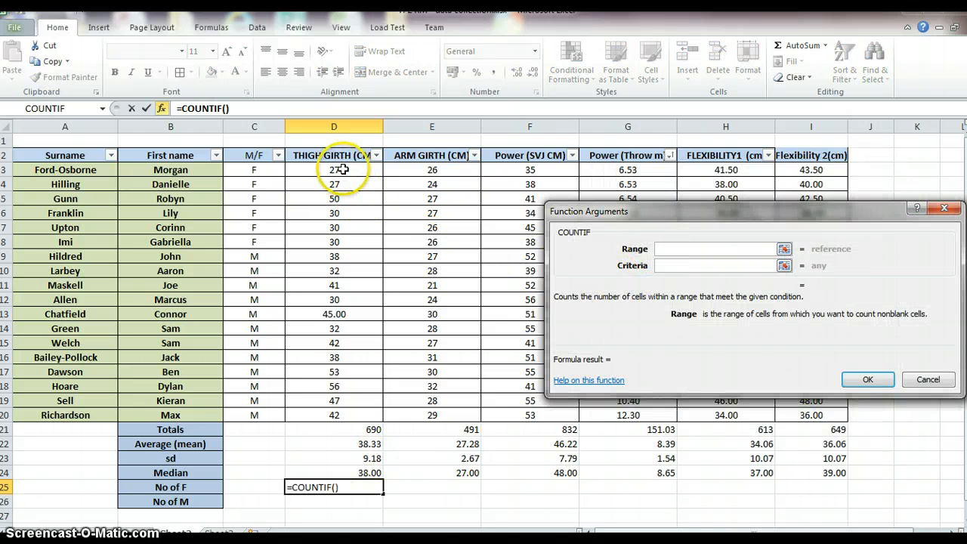
Try the thigh girth values D3:D20 as the COUNTIF range.
left_click(789, 250)
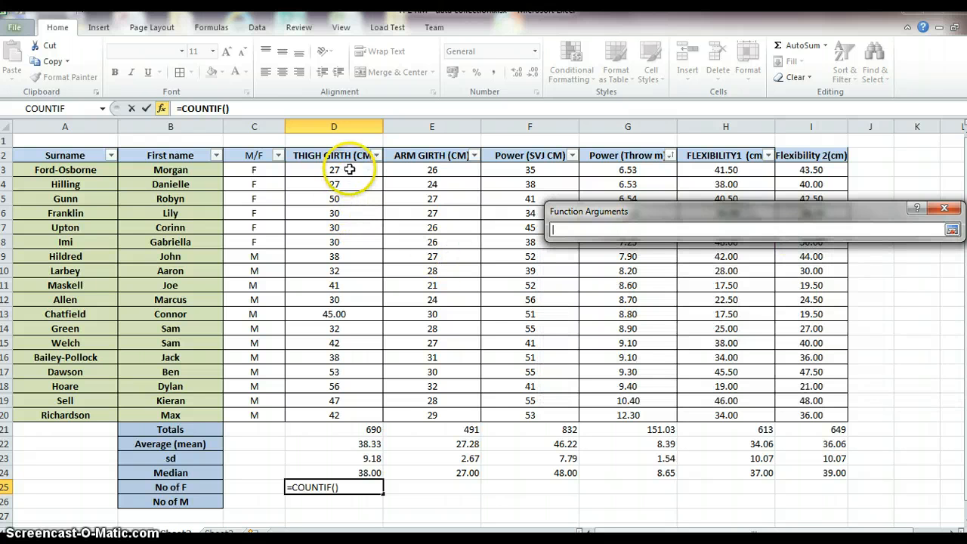
left_click_drag(345, 173, 352, 412)
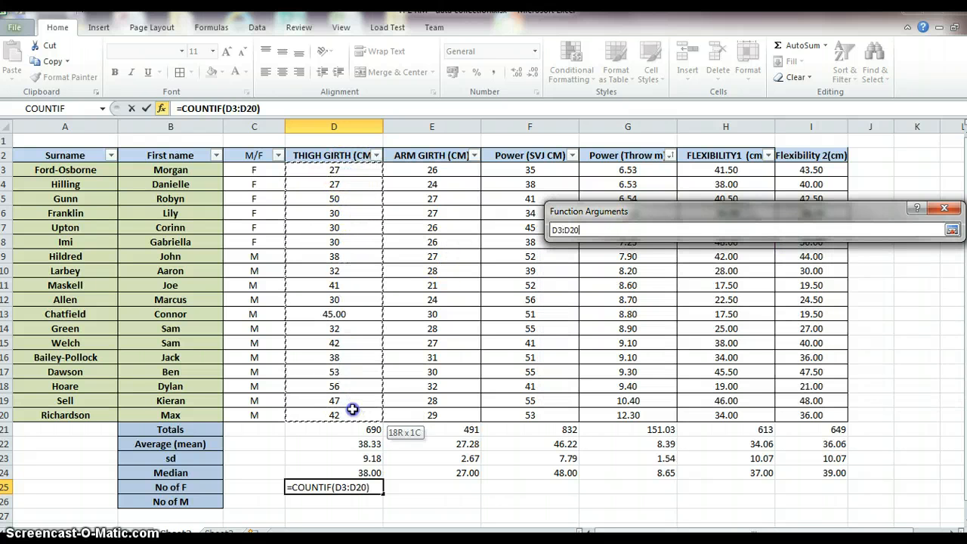
left_click(953, 231)
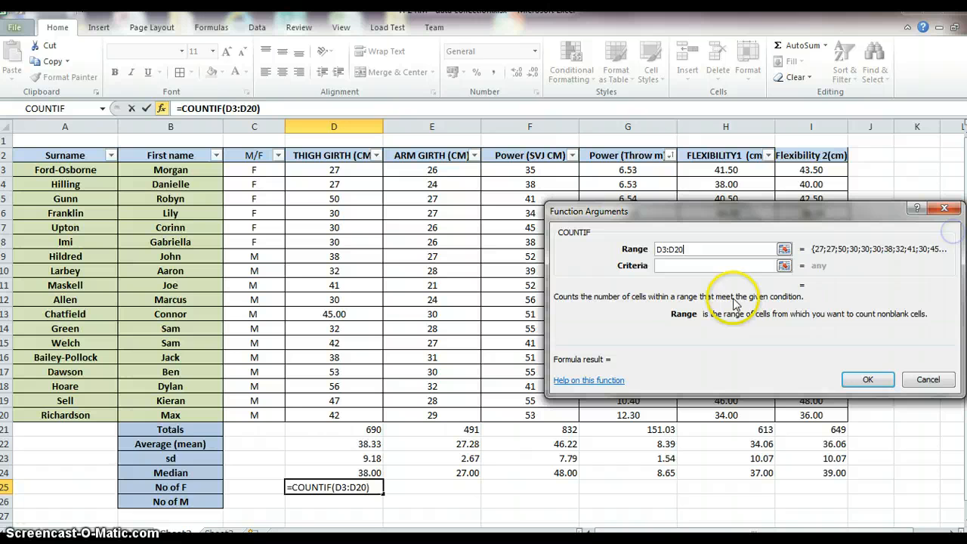
left_click(692, 267)
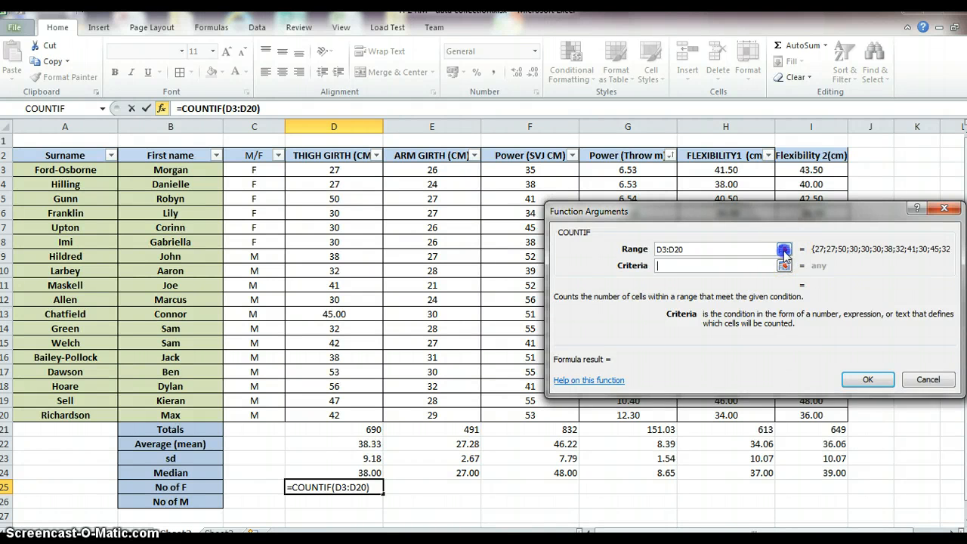
Set the COUNTIF range in D25 to the M/F column C3:C20 with the criteria "M" and complete the formula.
left_click(784, 250)
left_click_drag(255, 169, 261, 414)
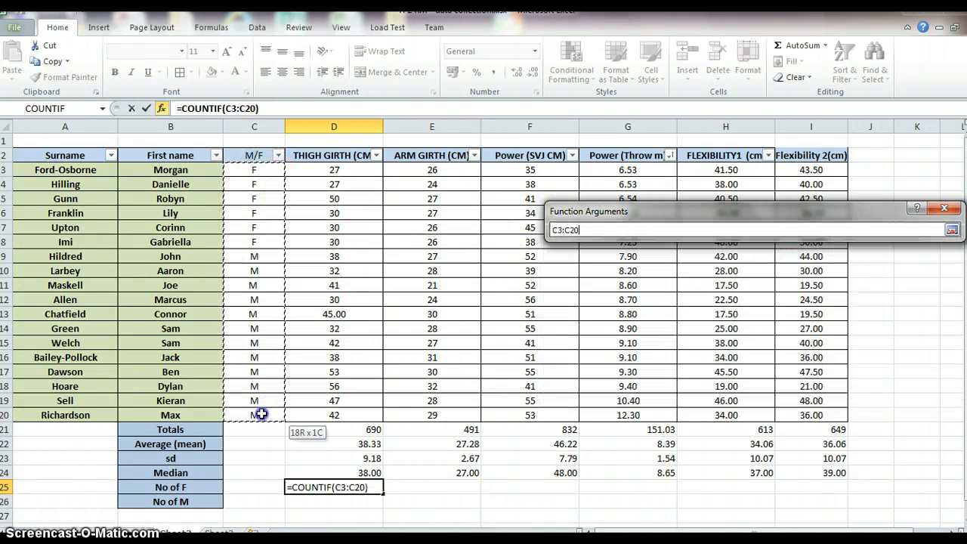
left_click(952, 228)
left_click(676, 265)
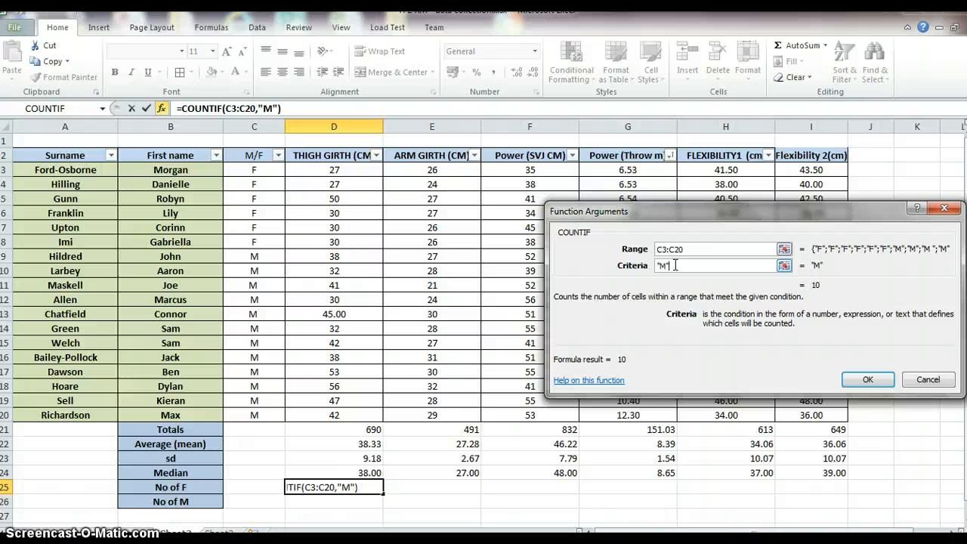
type("\"M\"")
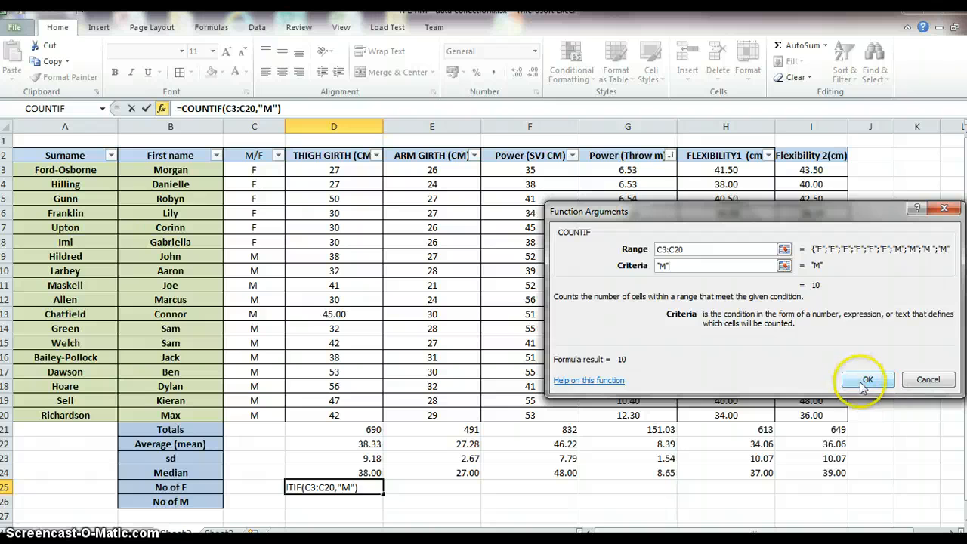
left_click(865, 382)
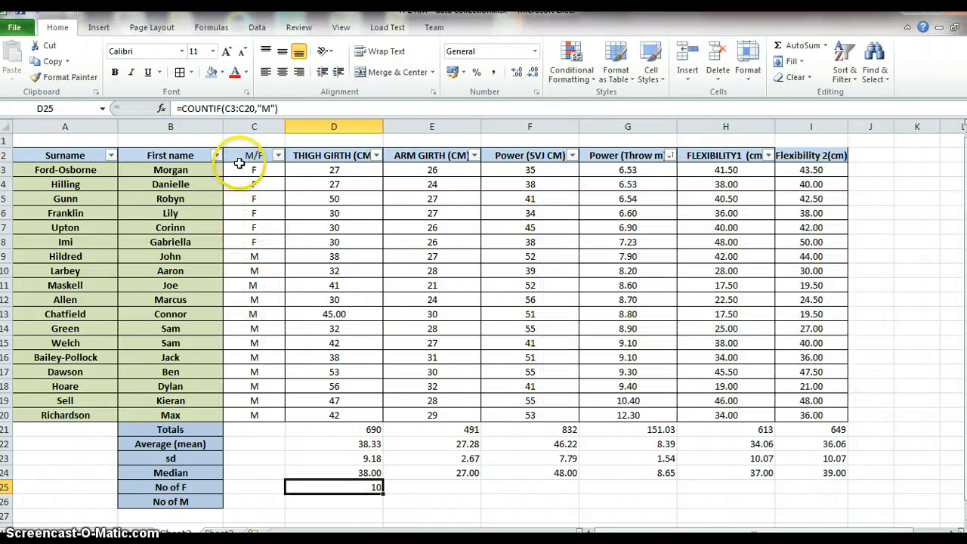
Enter a COUNTIF formula in the No of M cell D26 over C3:C20 with the criteria "F".
left_click(361, 505)
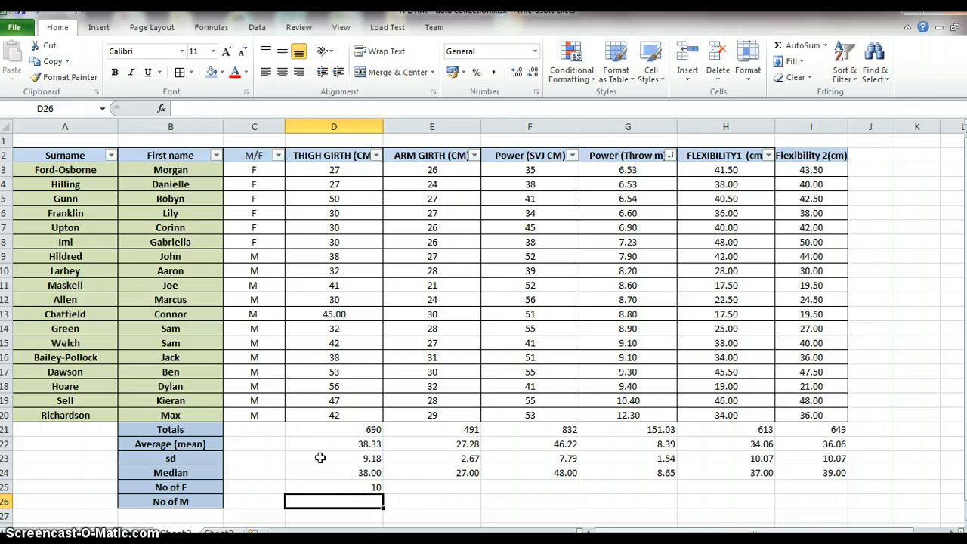
left_click(161, 108)
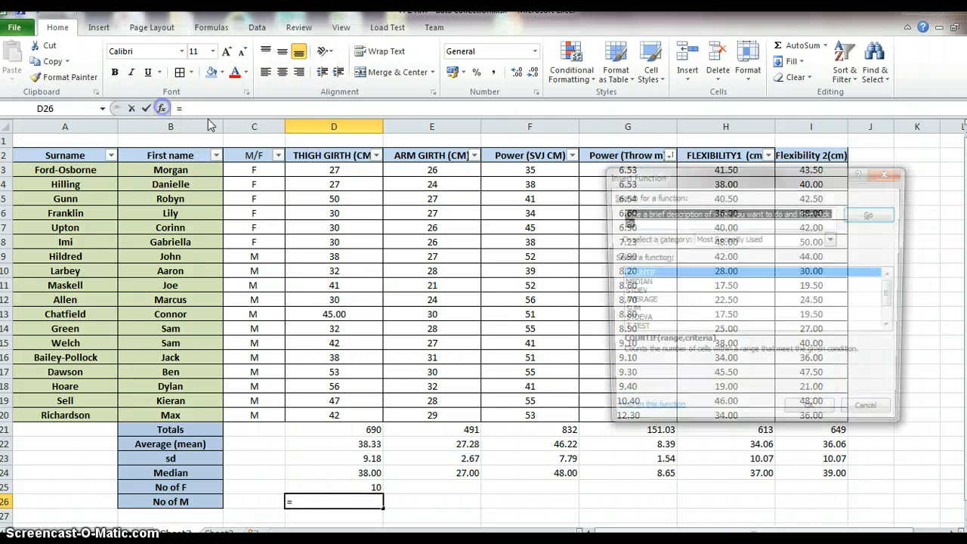
left_click(813, 415)
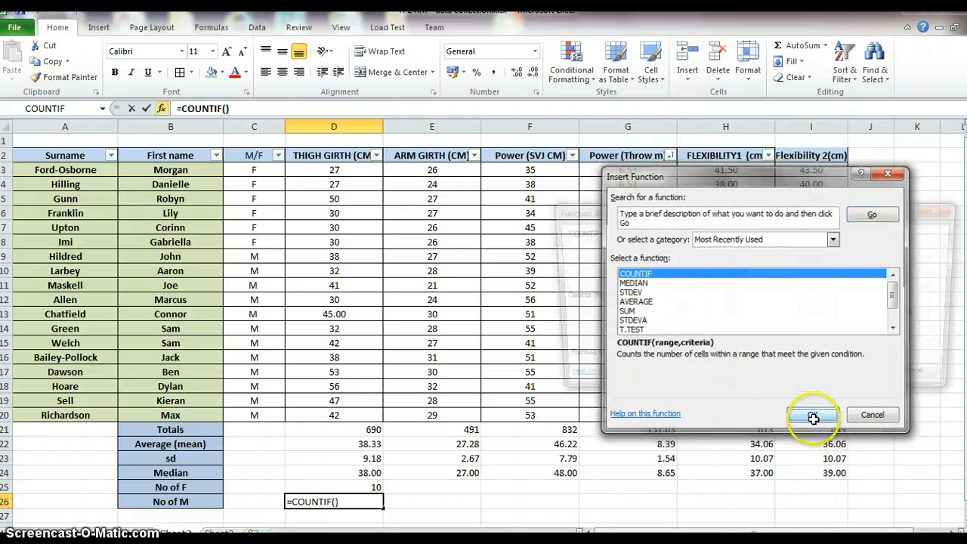
left_click(785, 249)
left_click_drag(255, 171, 261, 414)
left_click(953, 230)
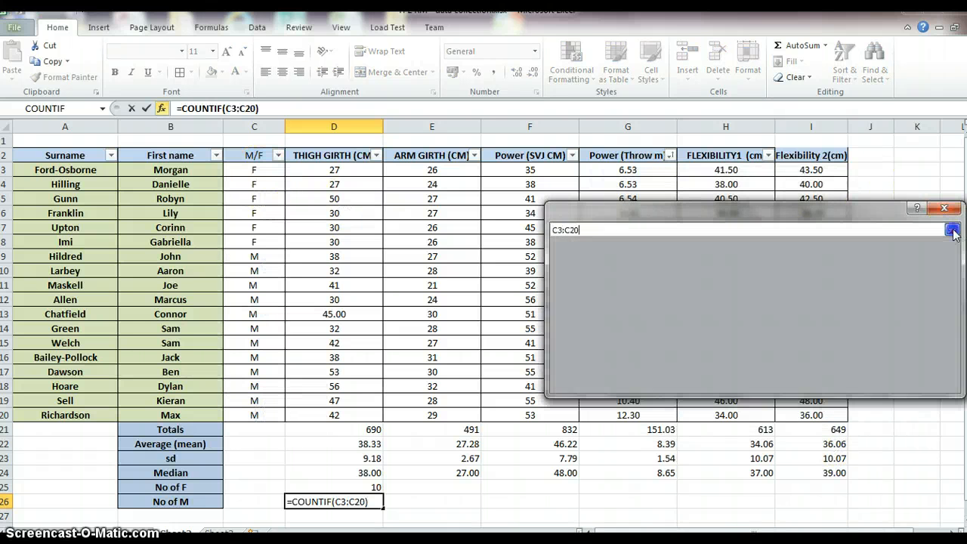
left_click(755, 266)
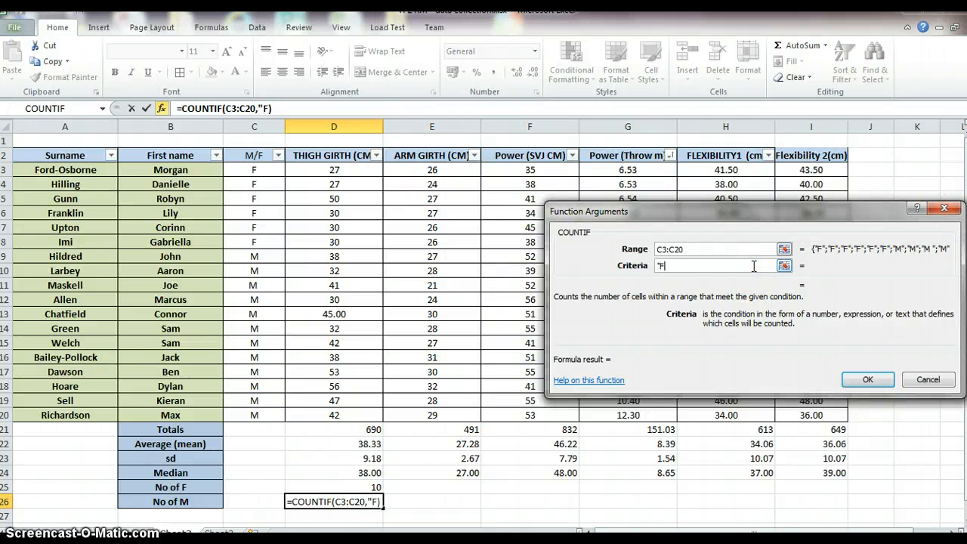
left_click(868, 380)
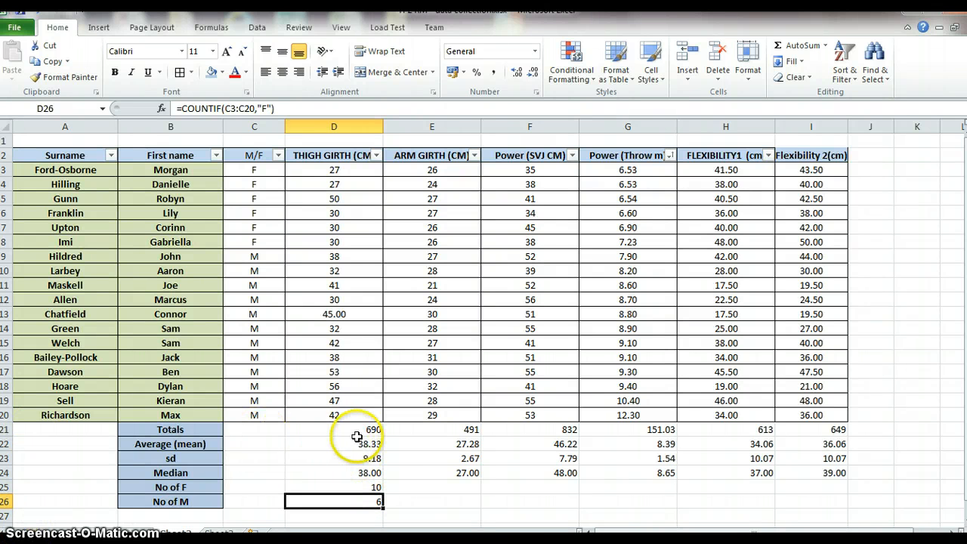
Format the summary results in D21:I26 as Number with 3 decimal places.
left_click_drag(357, 430, 820, 497)
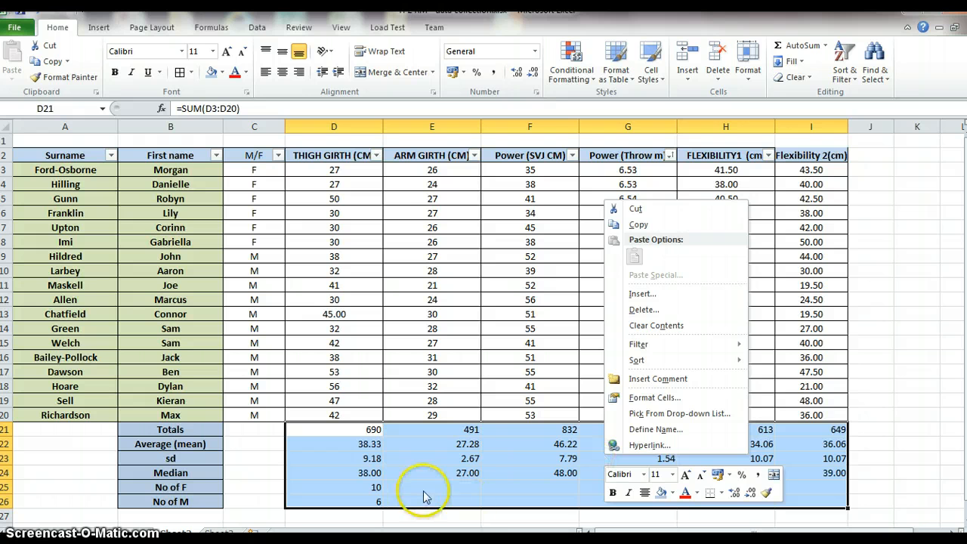
left_click(670, 395)
left_click(518, 293)
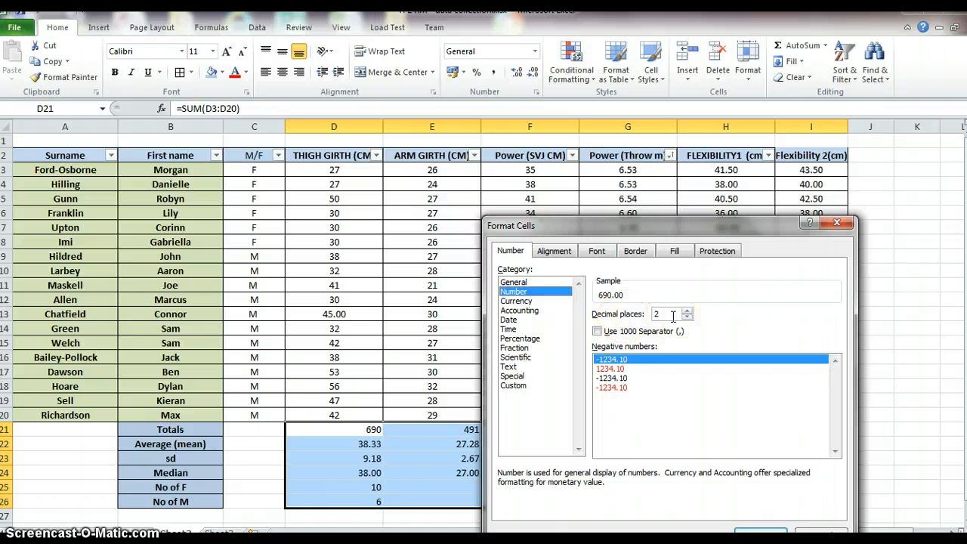
left_click(687, 311)
left_click(688, 317)
left_click(687, 311)
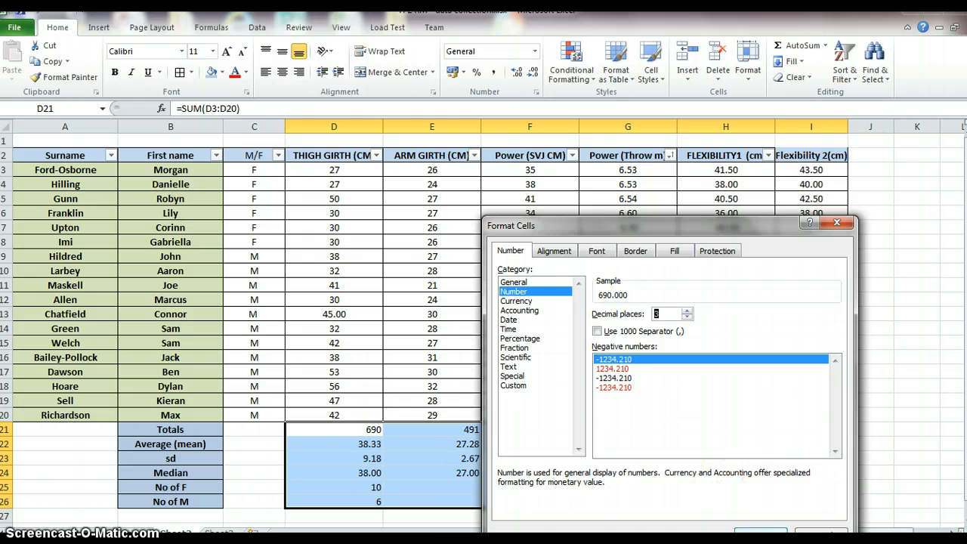
left_click_drag(728, 224, 703, 130)
left_click(736, 442)
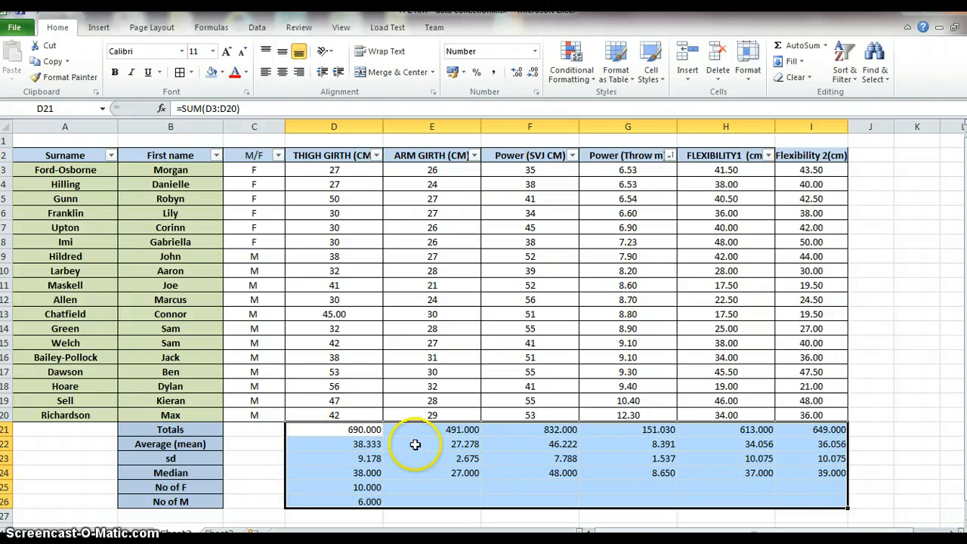
Review the formulas in the thigh girth summary cells D21 to D26, including the function arguments of the COUNTIF in D26.
left_click(308, 432)
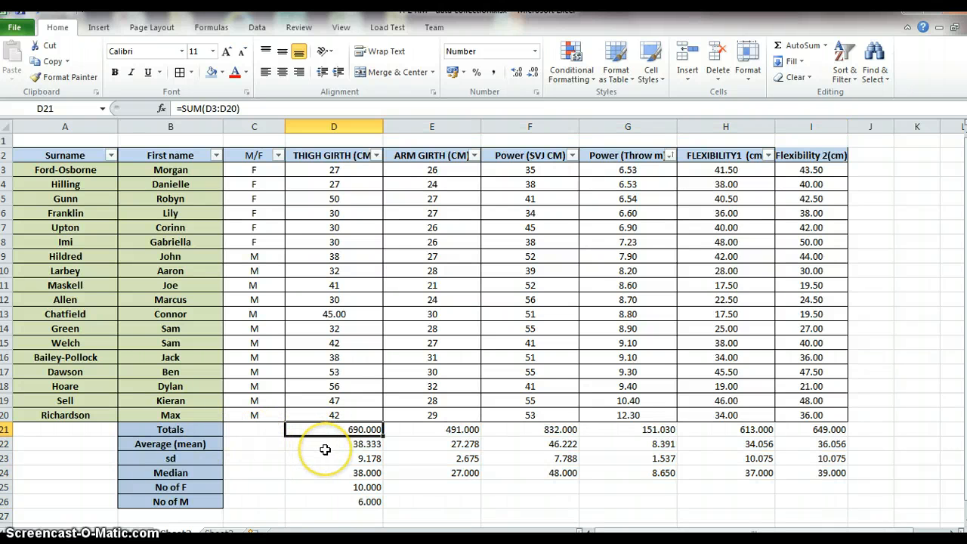
left_click(325, 447)
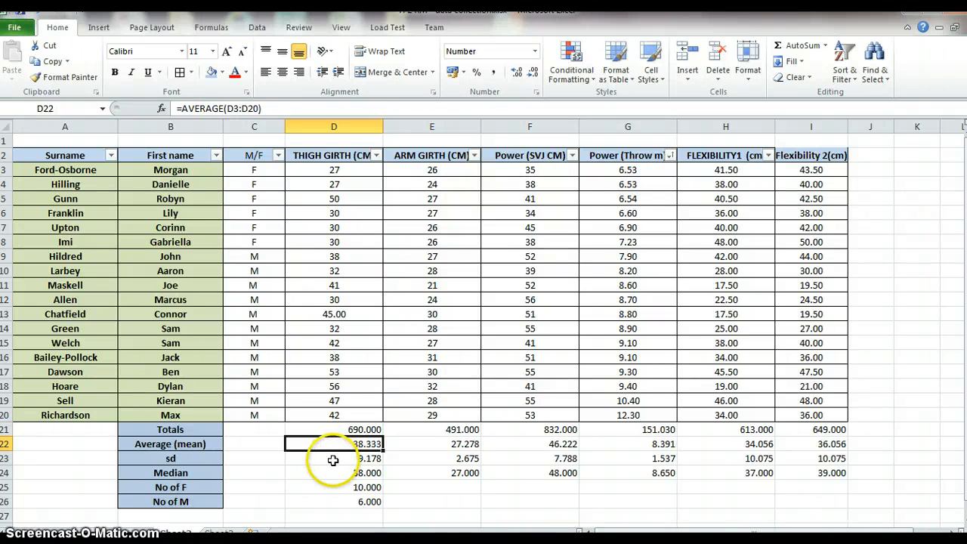
left_click(331, 461)
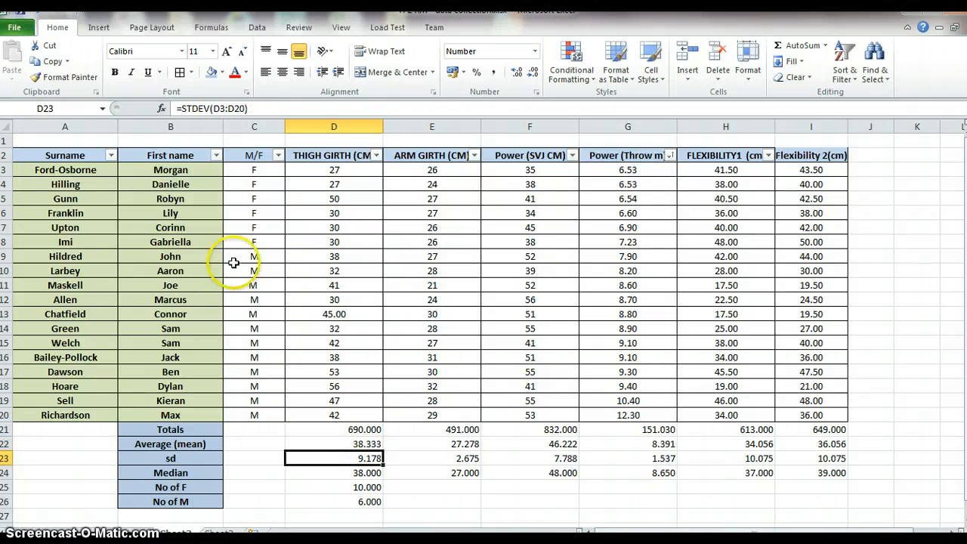
left_click(364, 475)
left_click(356, 491)
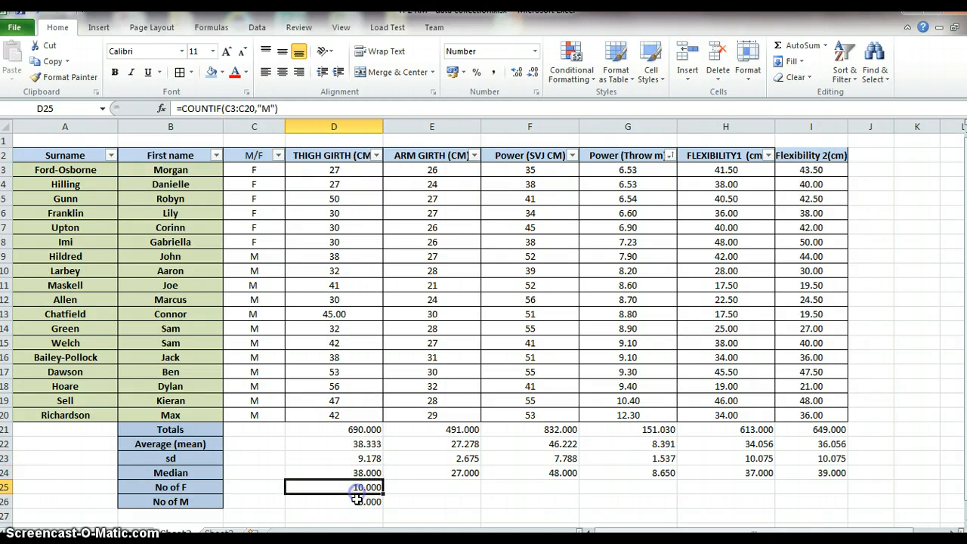
left_click(357, 502)
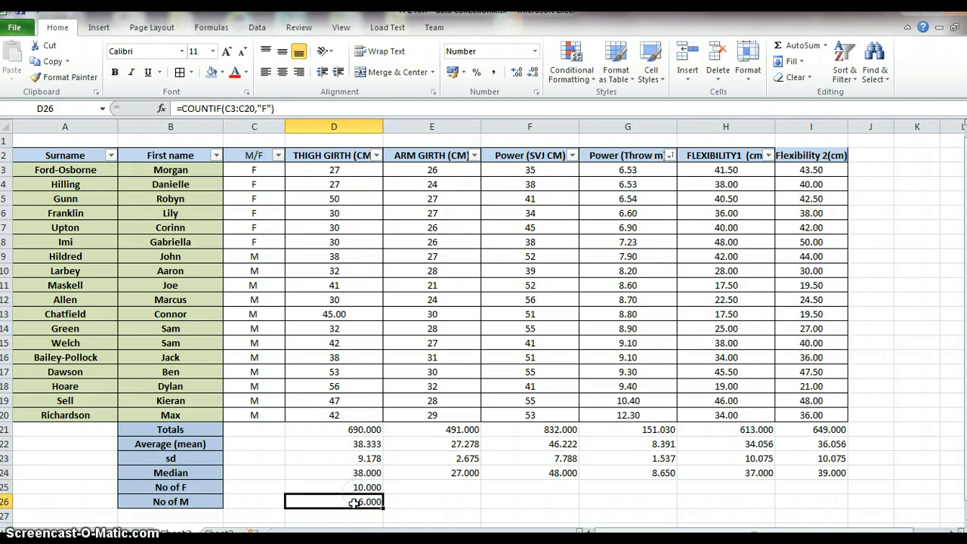
left_click(162, 111)
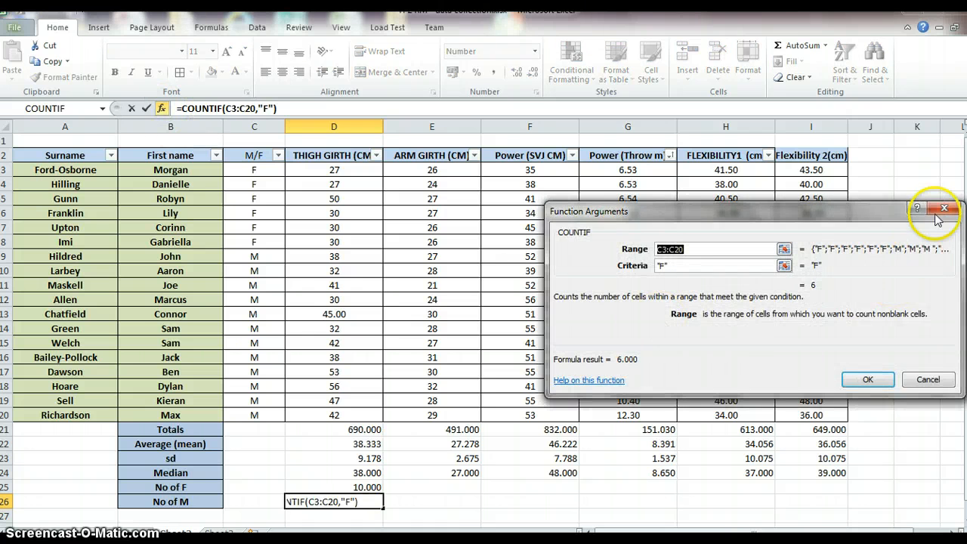
left_click(945, 209)
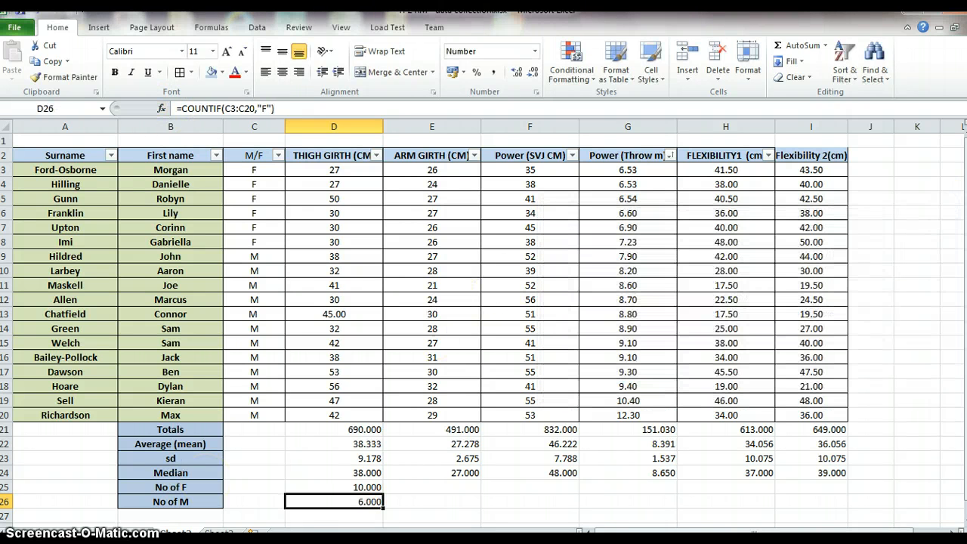